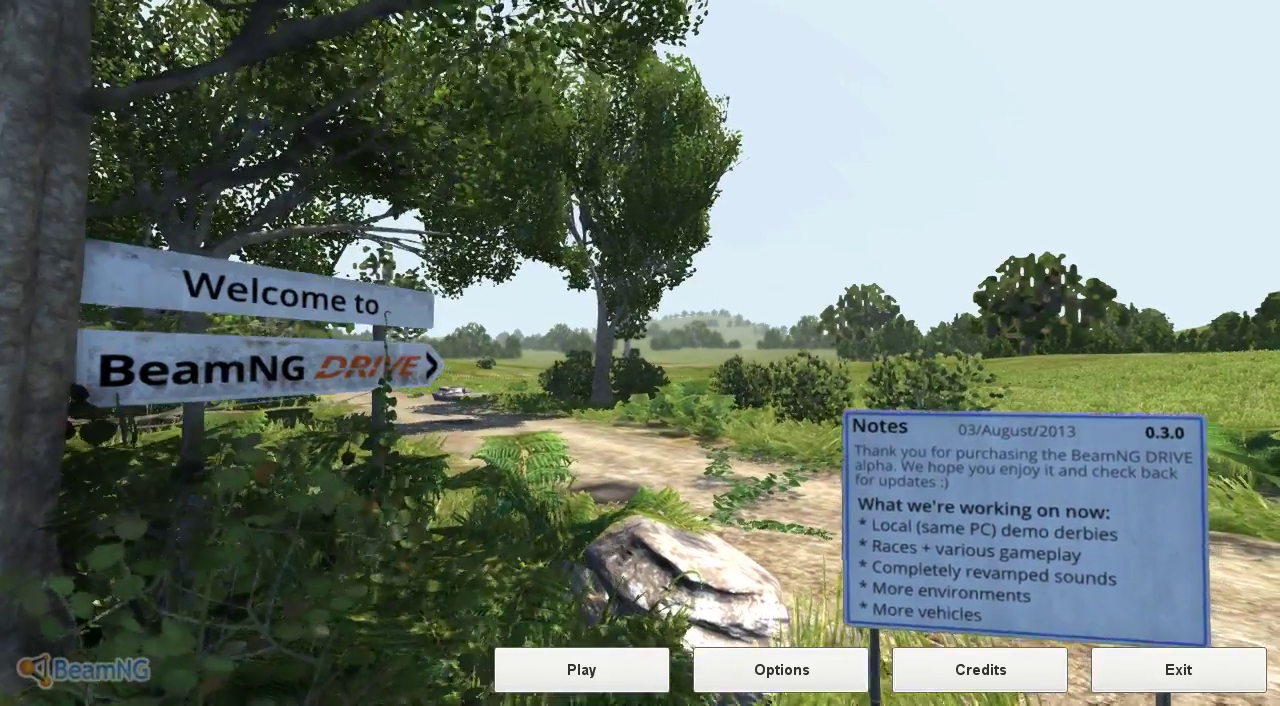
Browse the level list to Grid Map and start it with the default pickup truck.
key("Return")
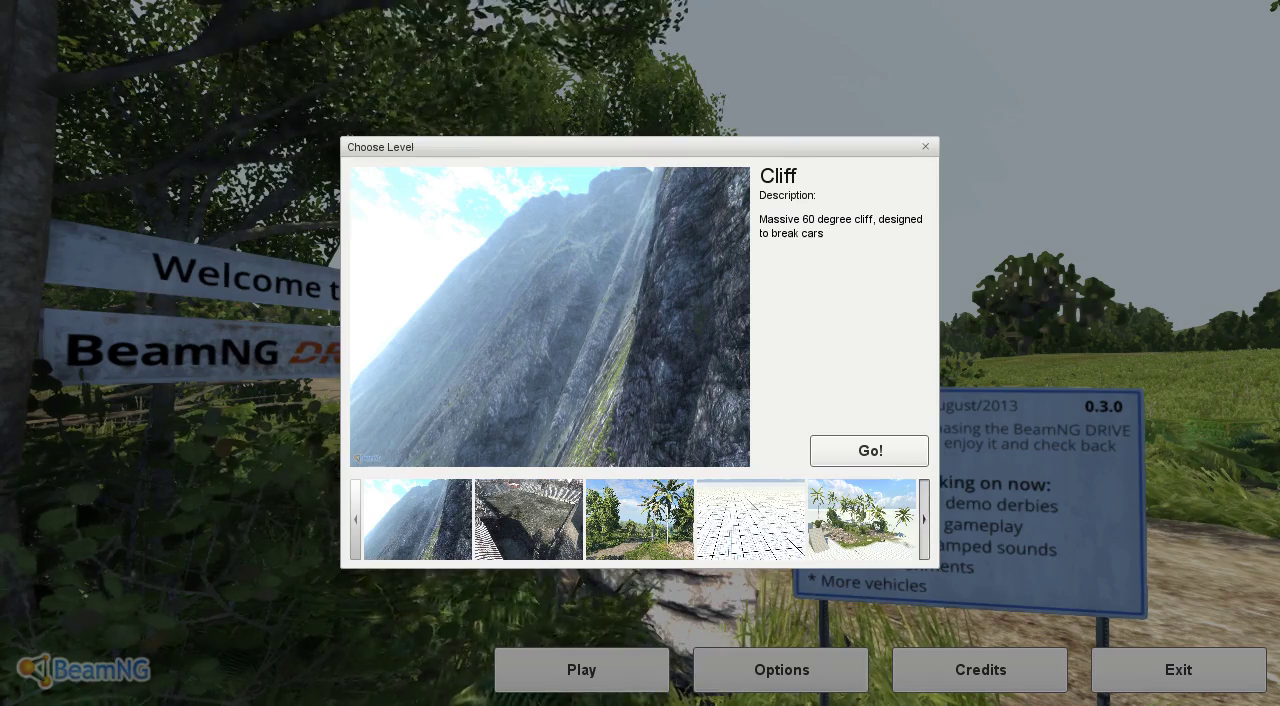
left_click(923, 518)
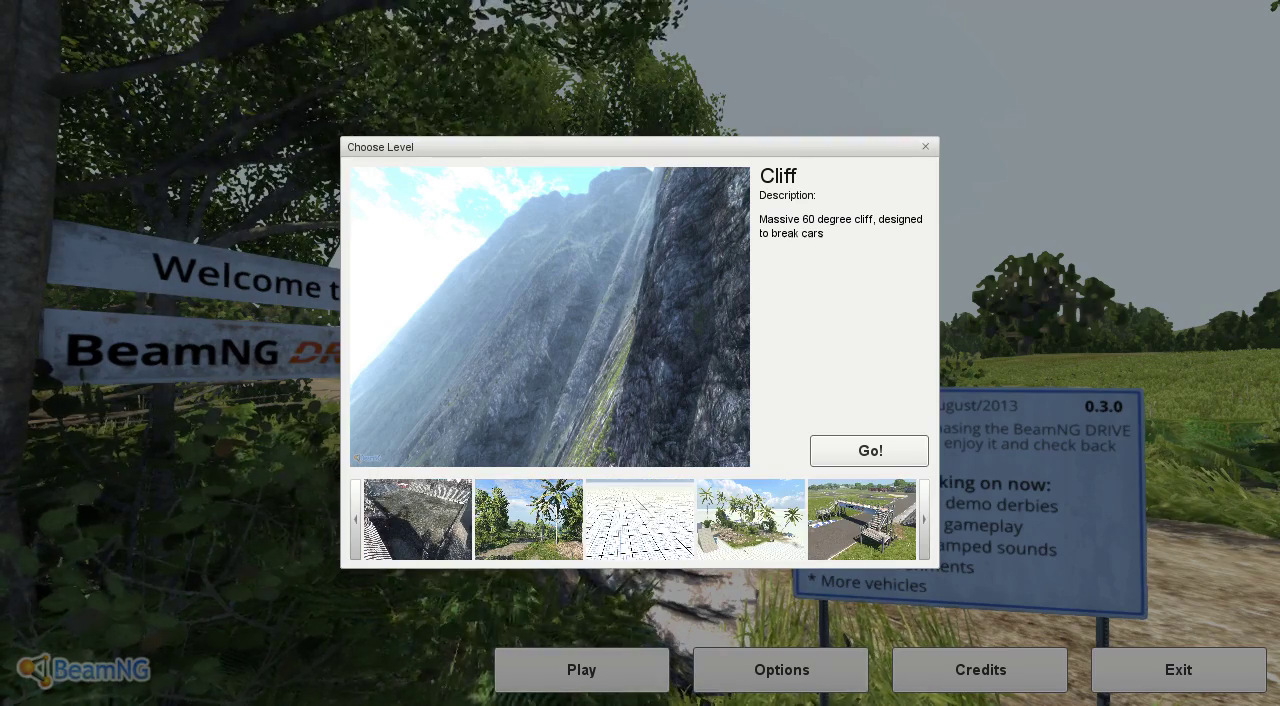
left_click(923, 518)
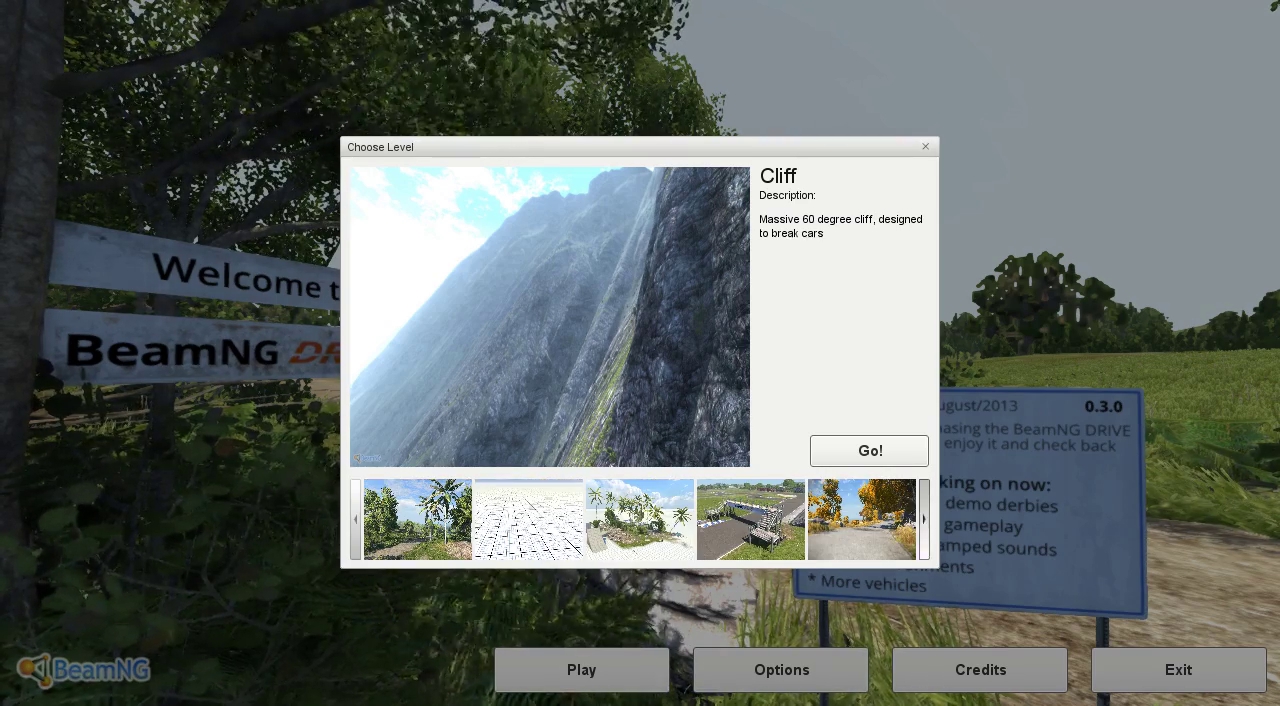
left_click(640, 518)
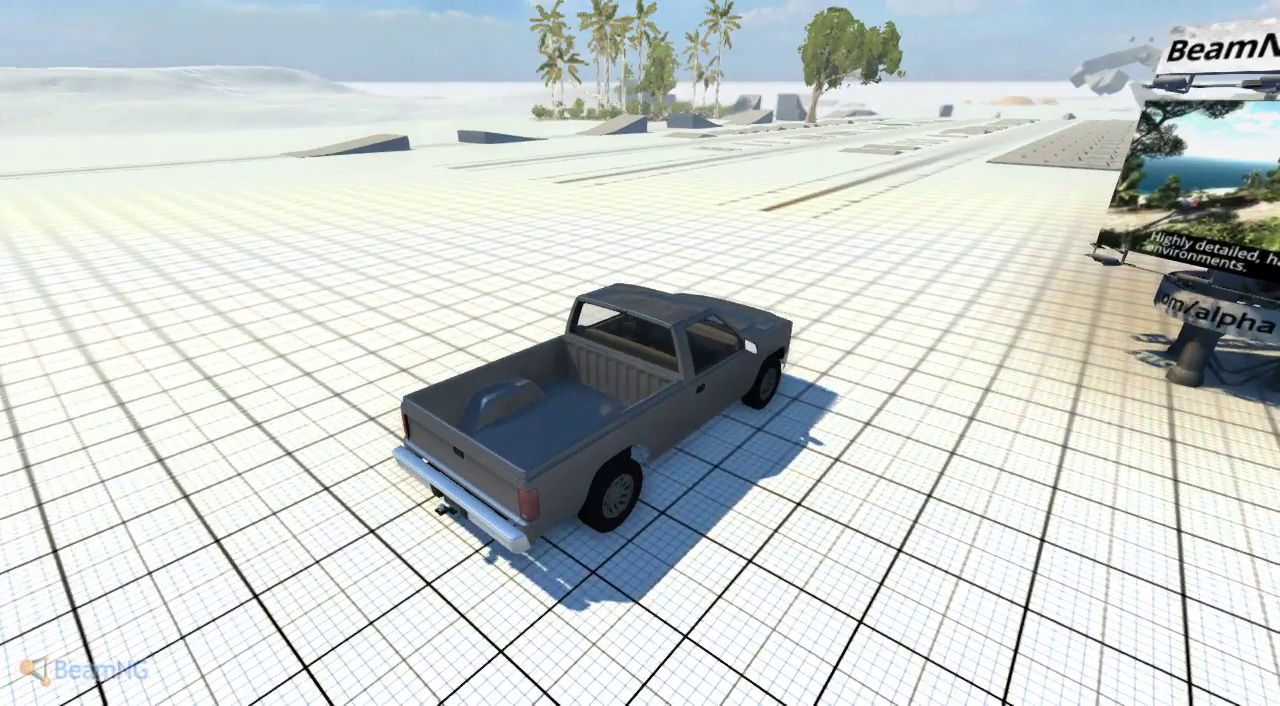
Inspect the pickup's parts configuration, structural mesh and available engines.
key("ctrl+w")
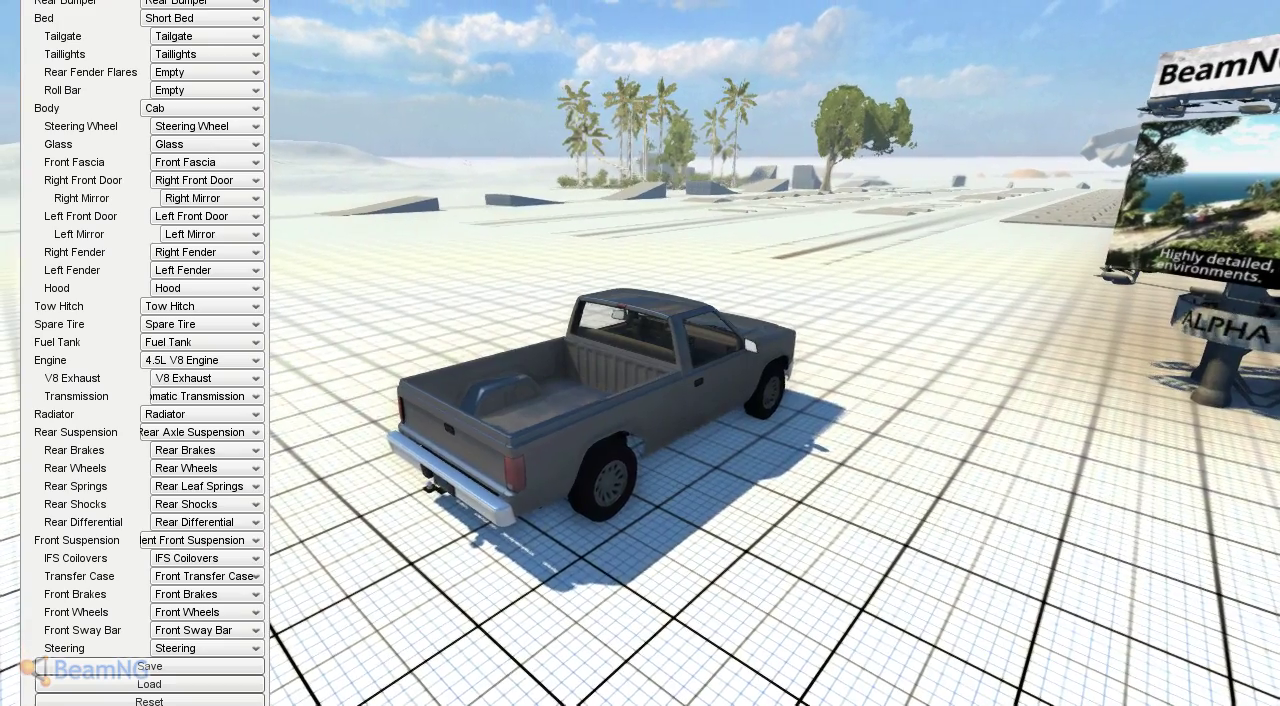
key("ctrl+k")
left_click(200, 360)
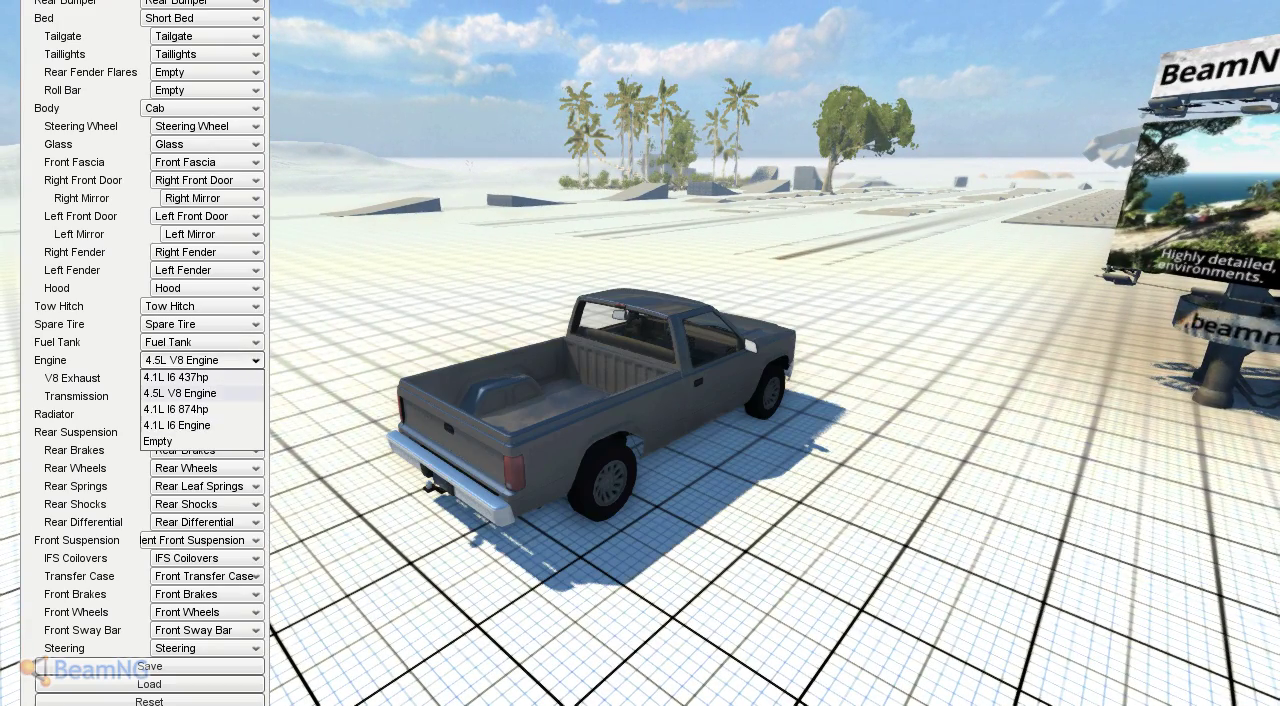
Swap the pickup for a Civetta Bolide and fit the V8 700hp engine.
key("ctrl+e")
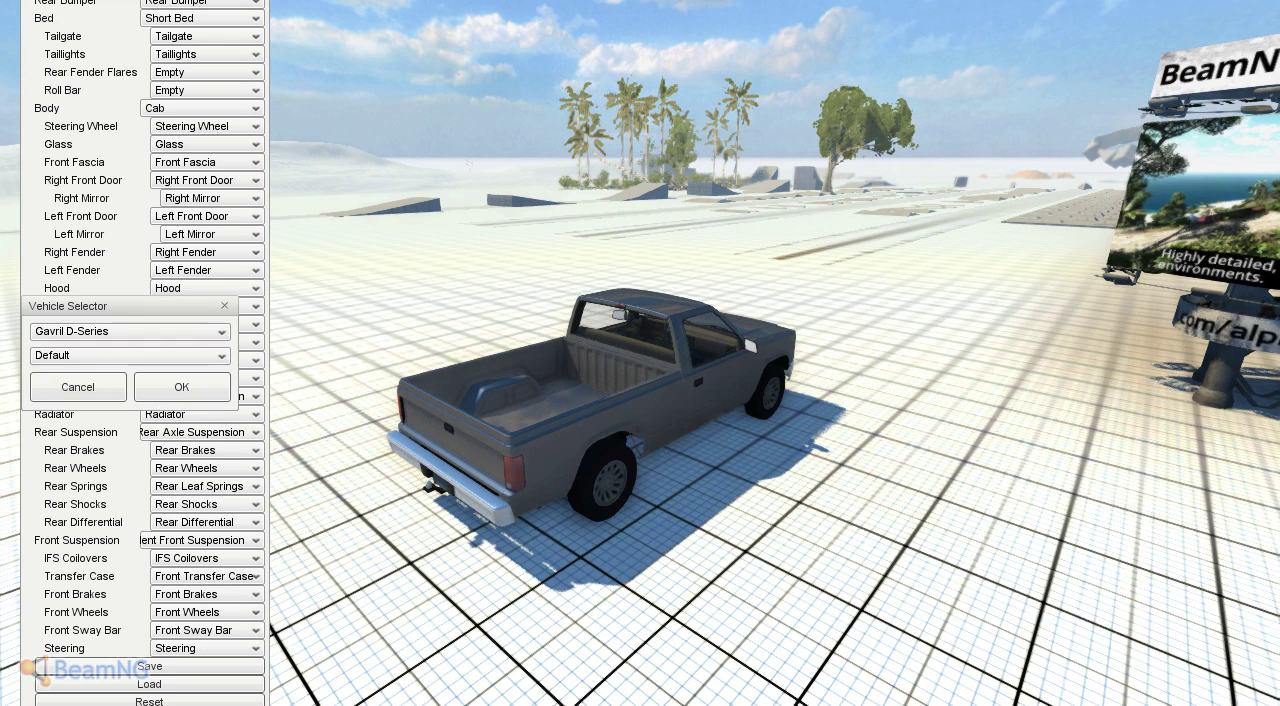
left_click(130, 331)
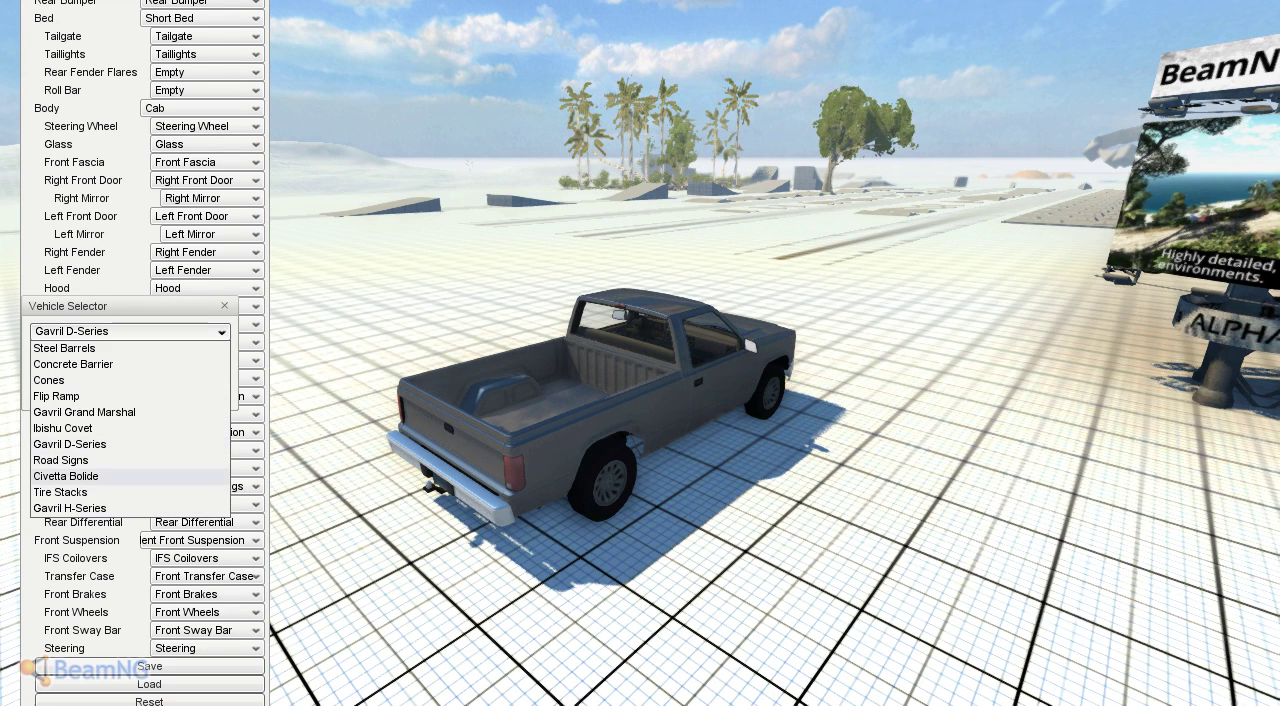
left_click(66, 476)
left_click(182, 387)
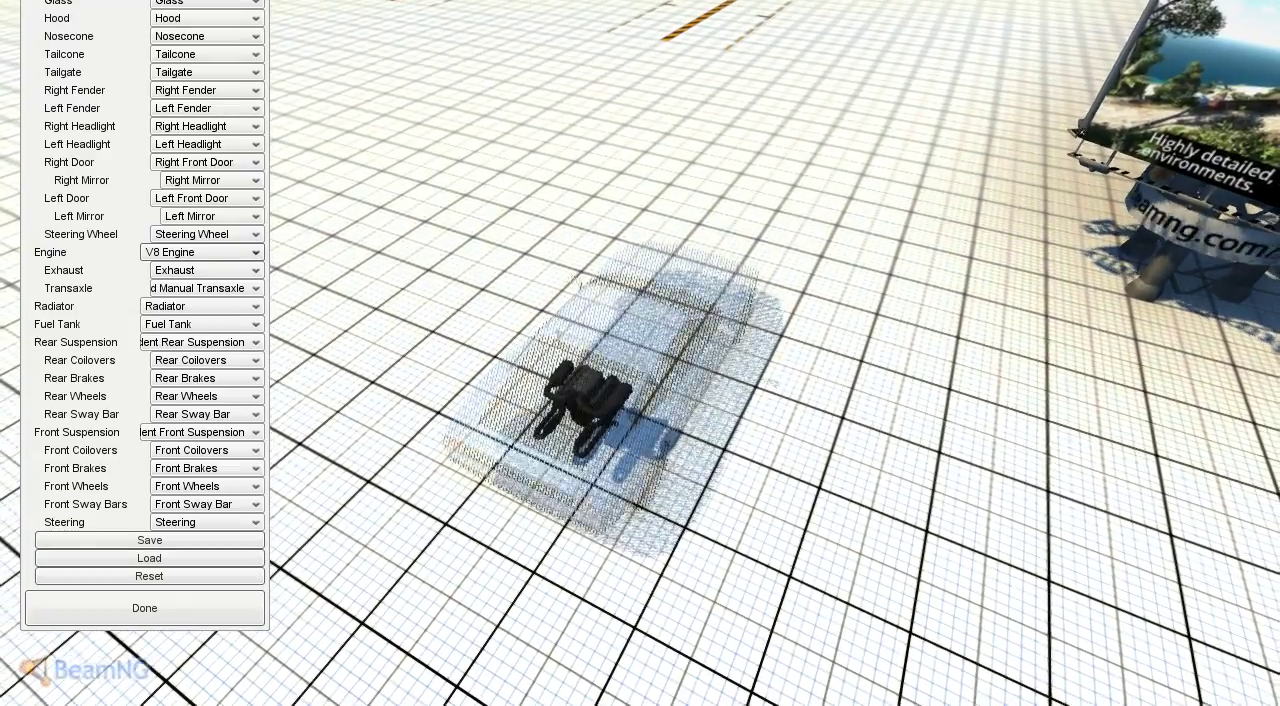
left_click(203, 252)
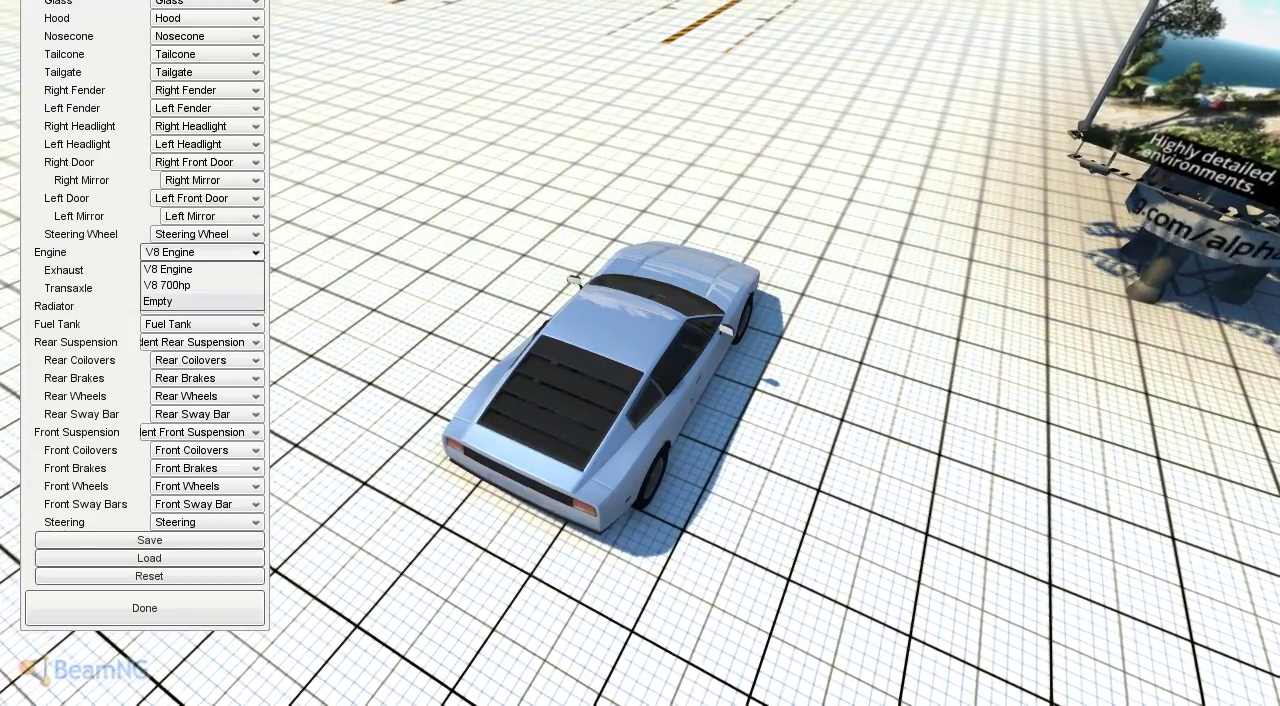
left_click(168, 285)
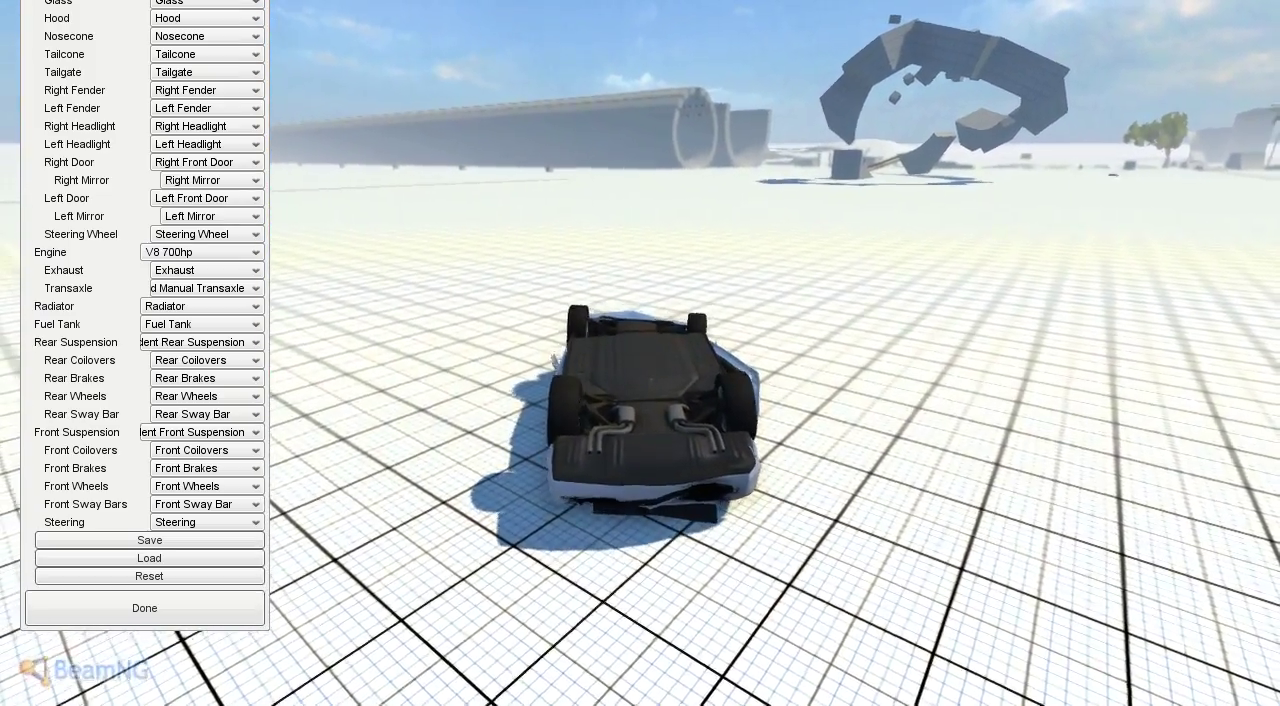
Reset the flipped 700hp Bolide upright and repaired after the crash.
key("r")
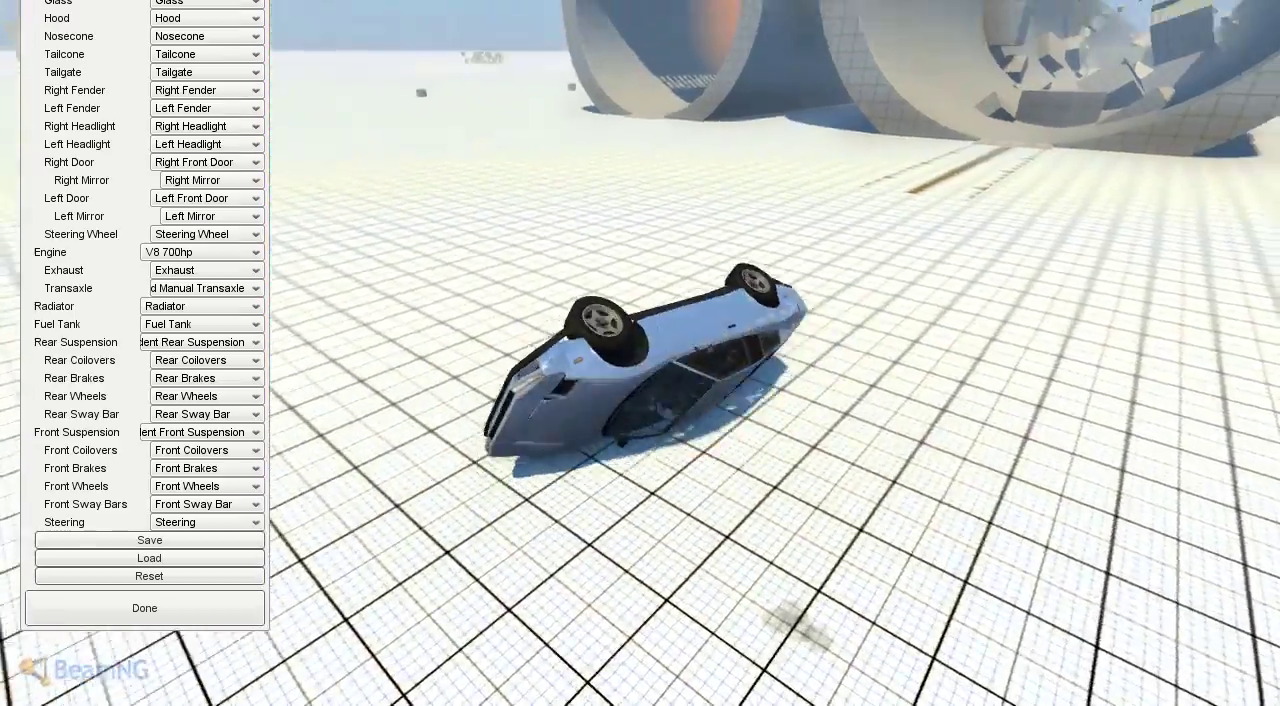
Reset the Bolide upright, accelerate across the grid and jump it off a ramp.
key("r")
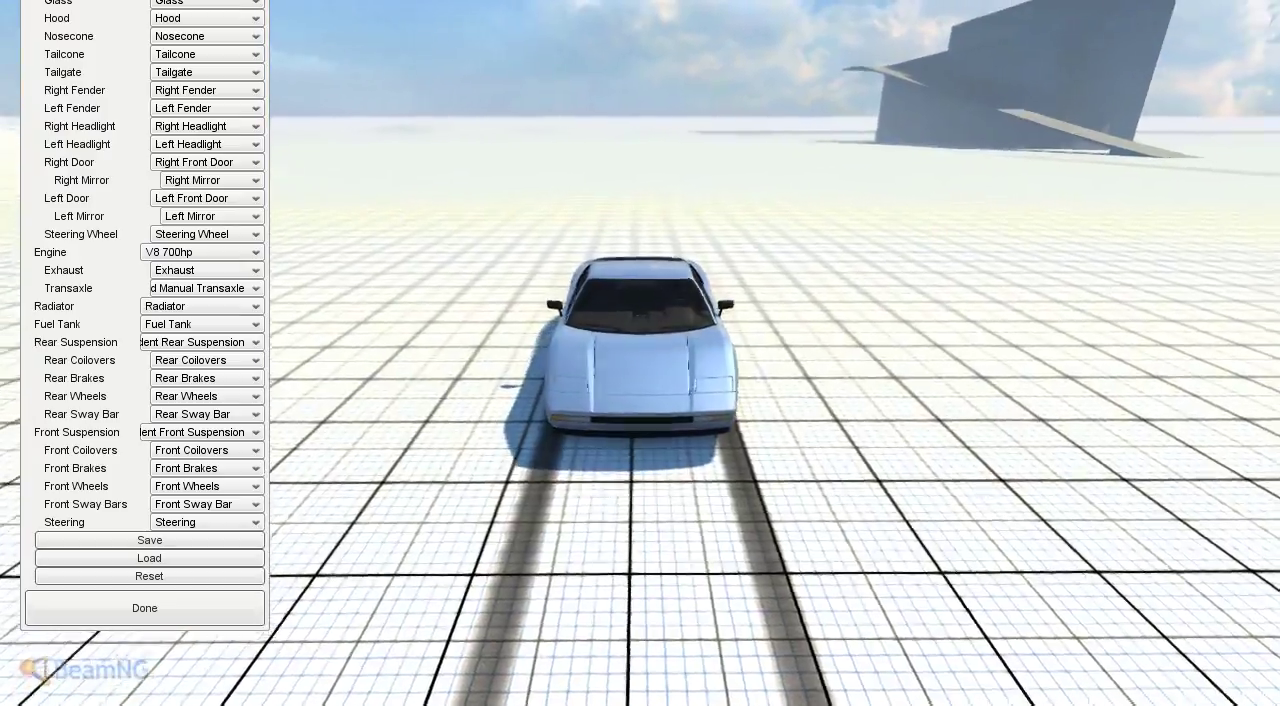
key("Up")
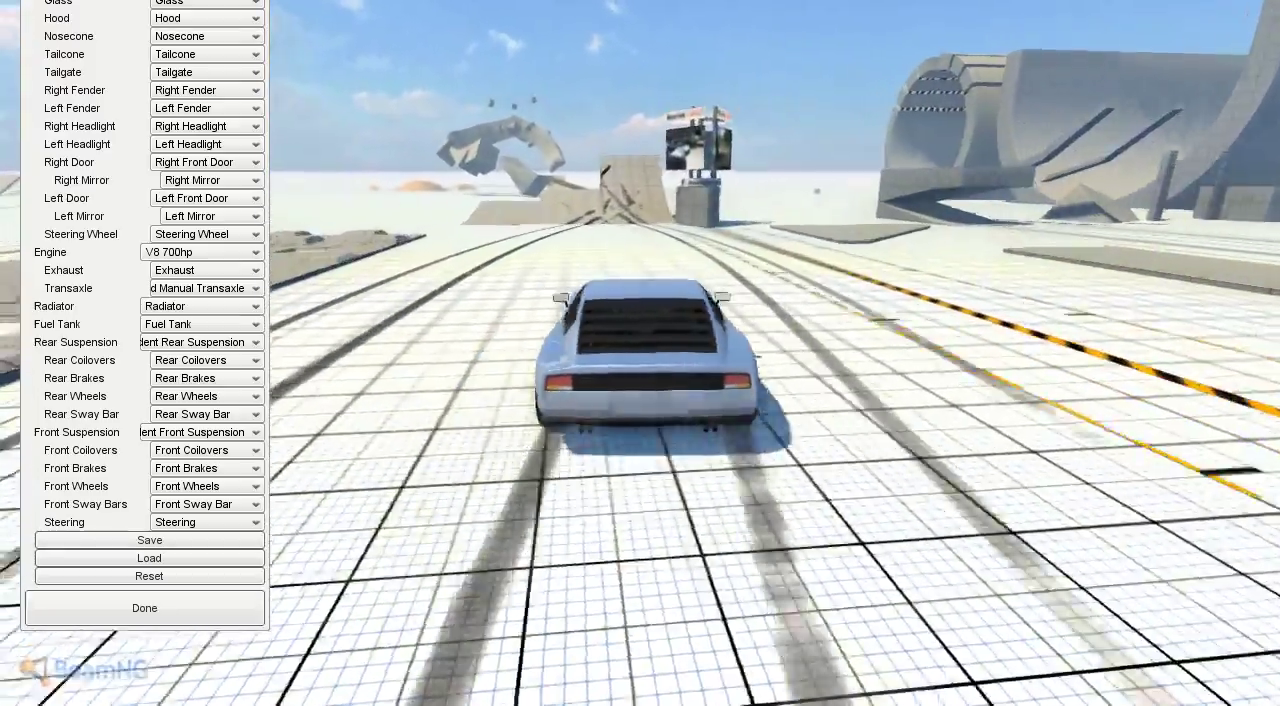
key("Up")
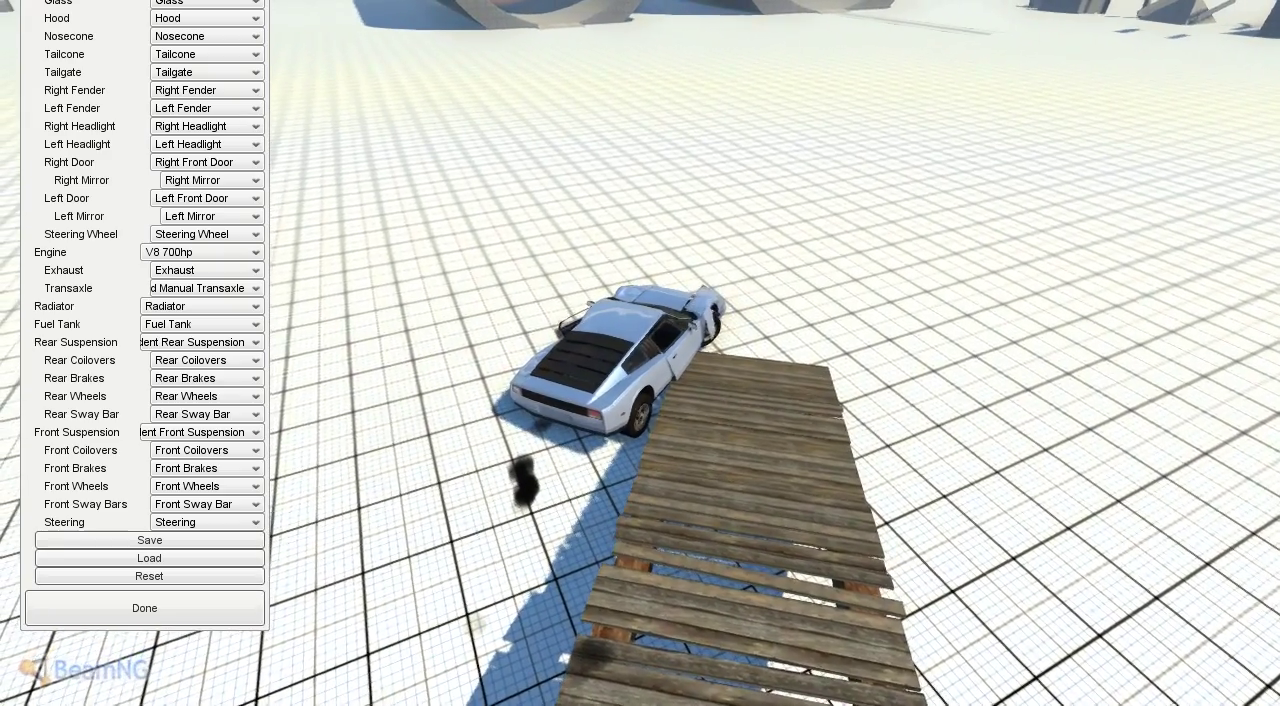
Drive the Bolide away from the ramp and off a raised ledge into a crash.
key("Up")
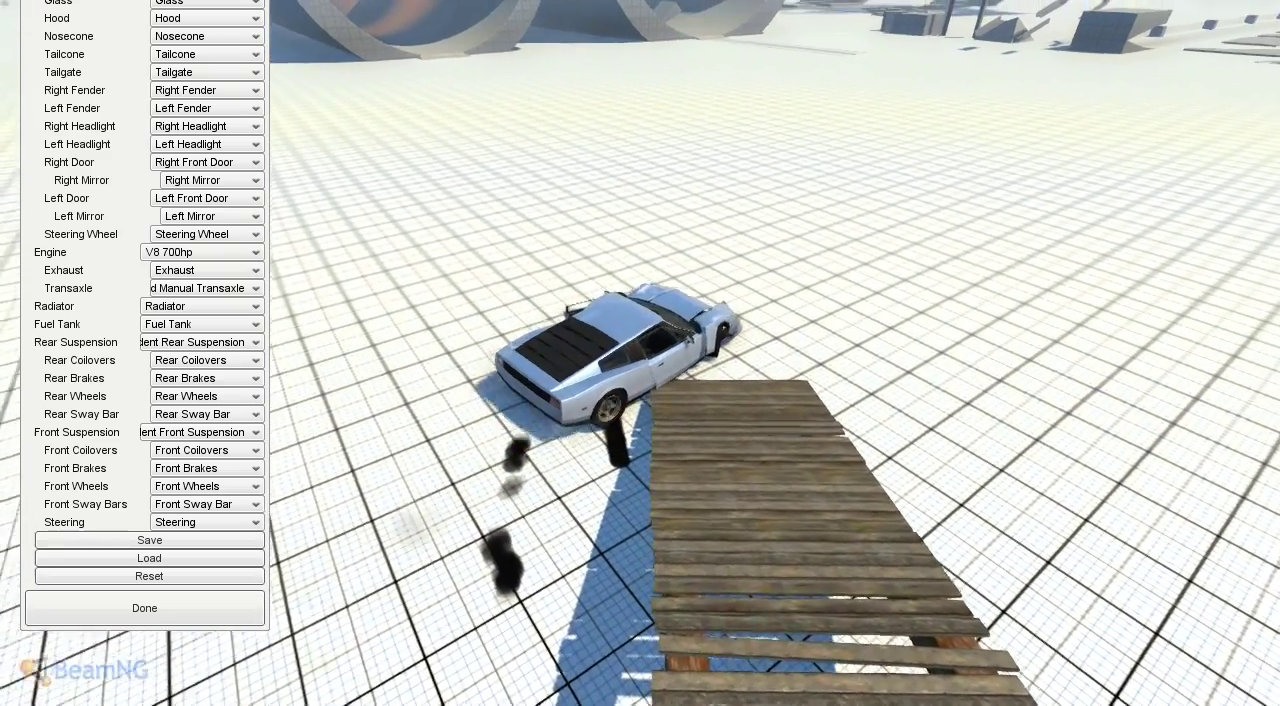
key("Up")
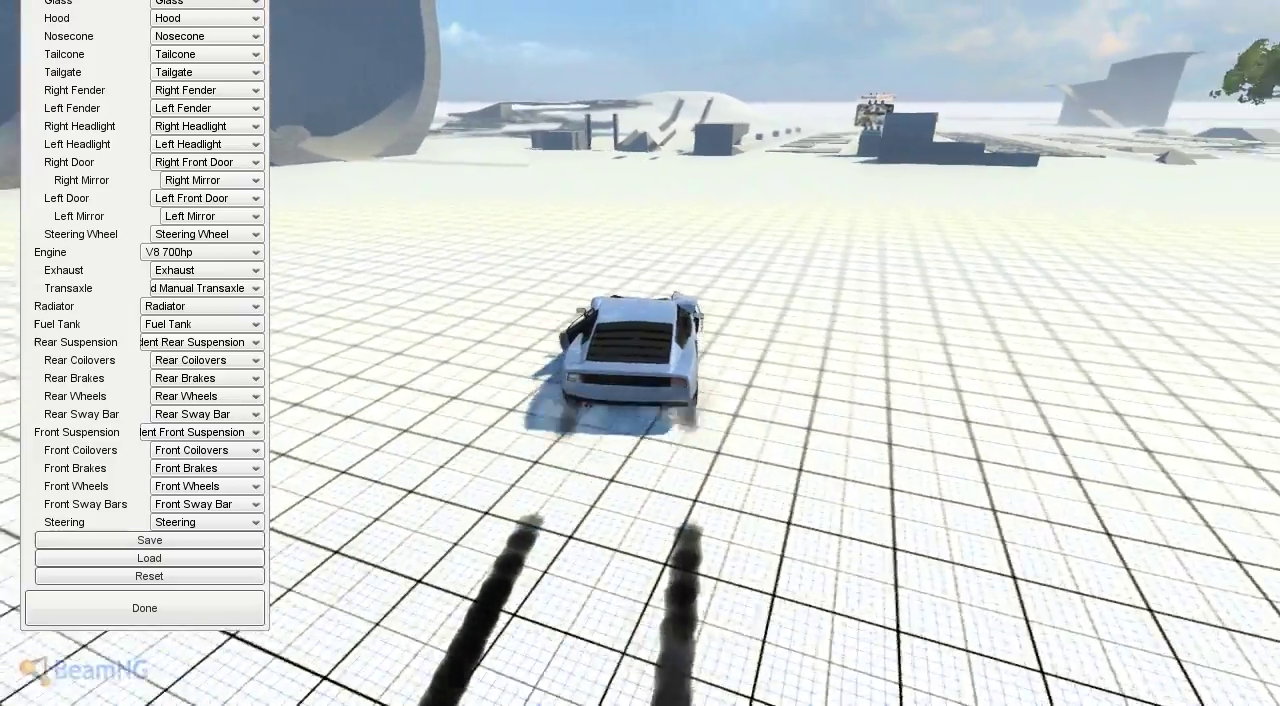
key("Up")
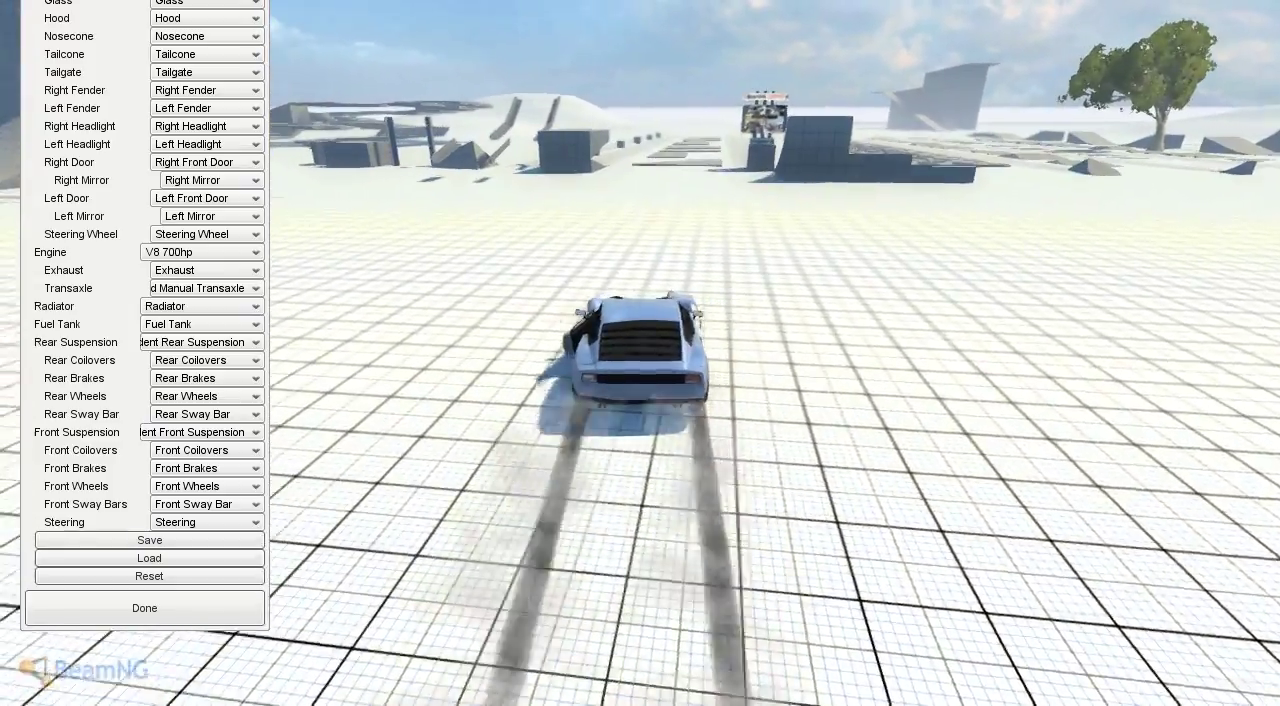
key("Up")
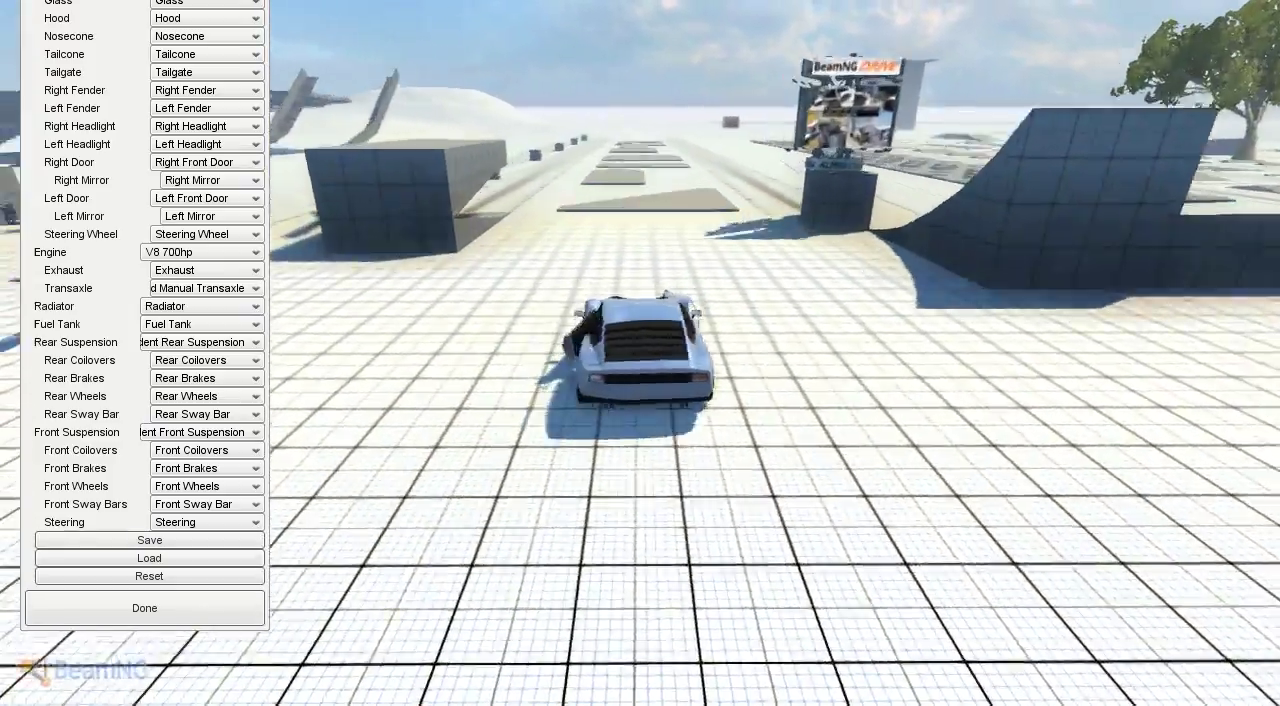
key("Up")
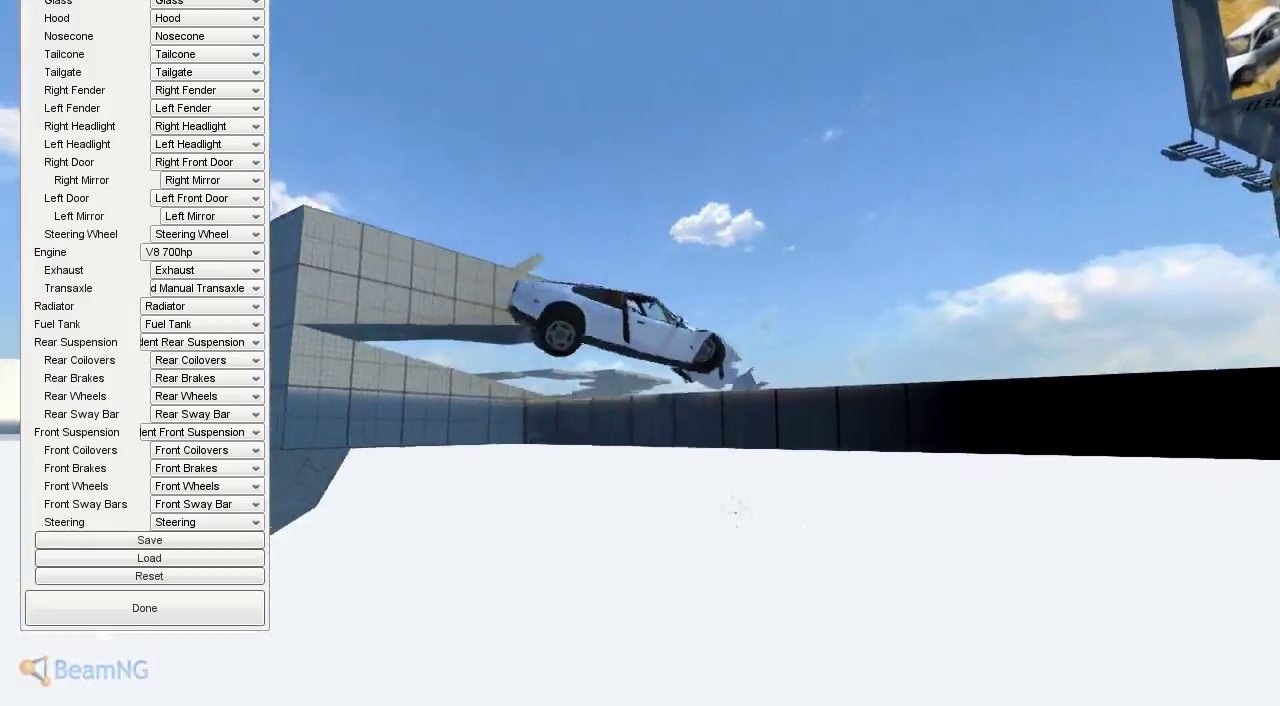
key("Up")
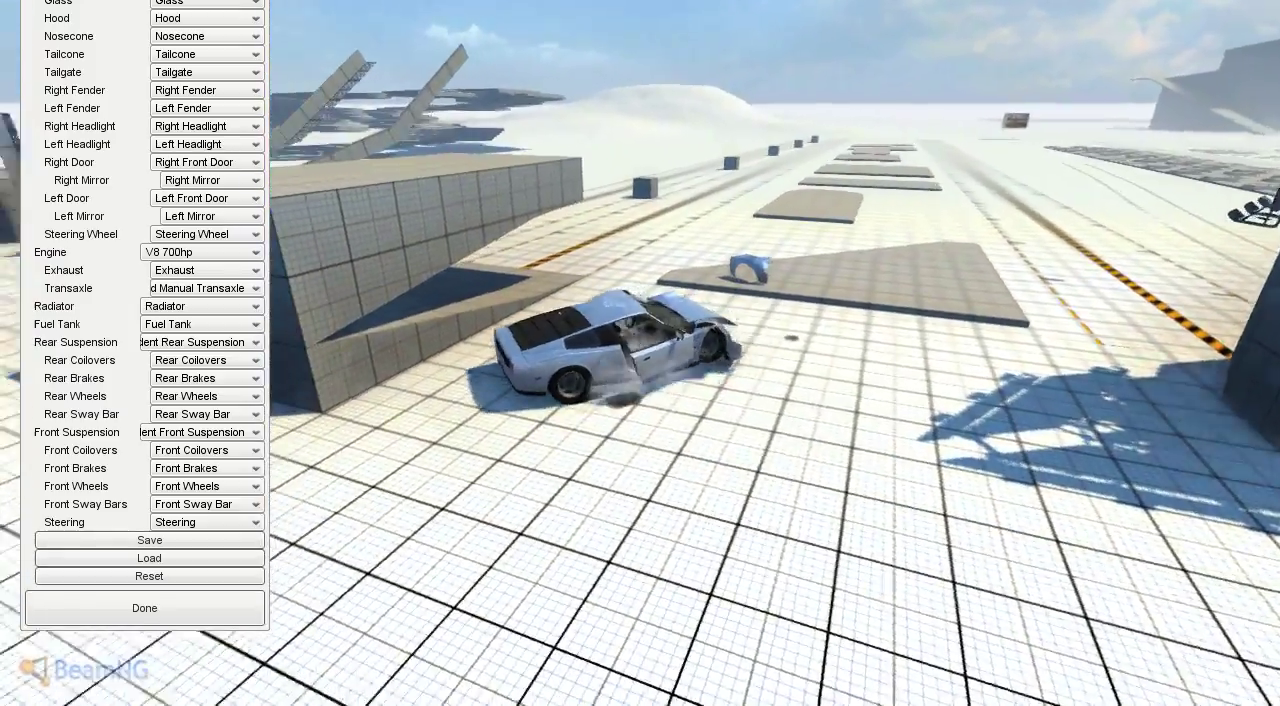
key("Up")
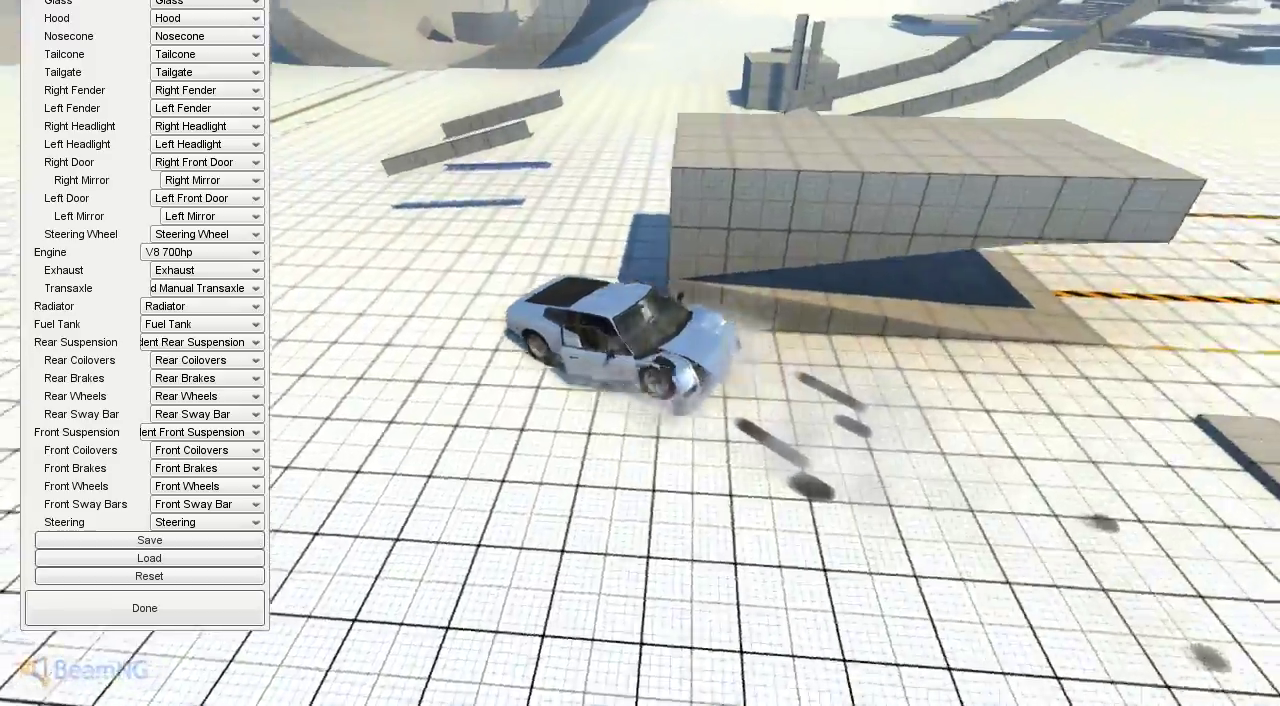
key("Up")
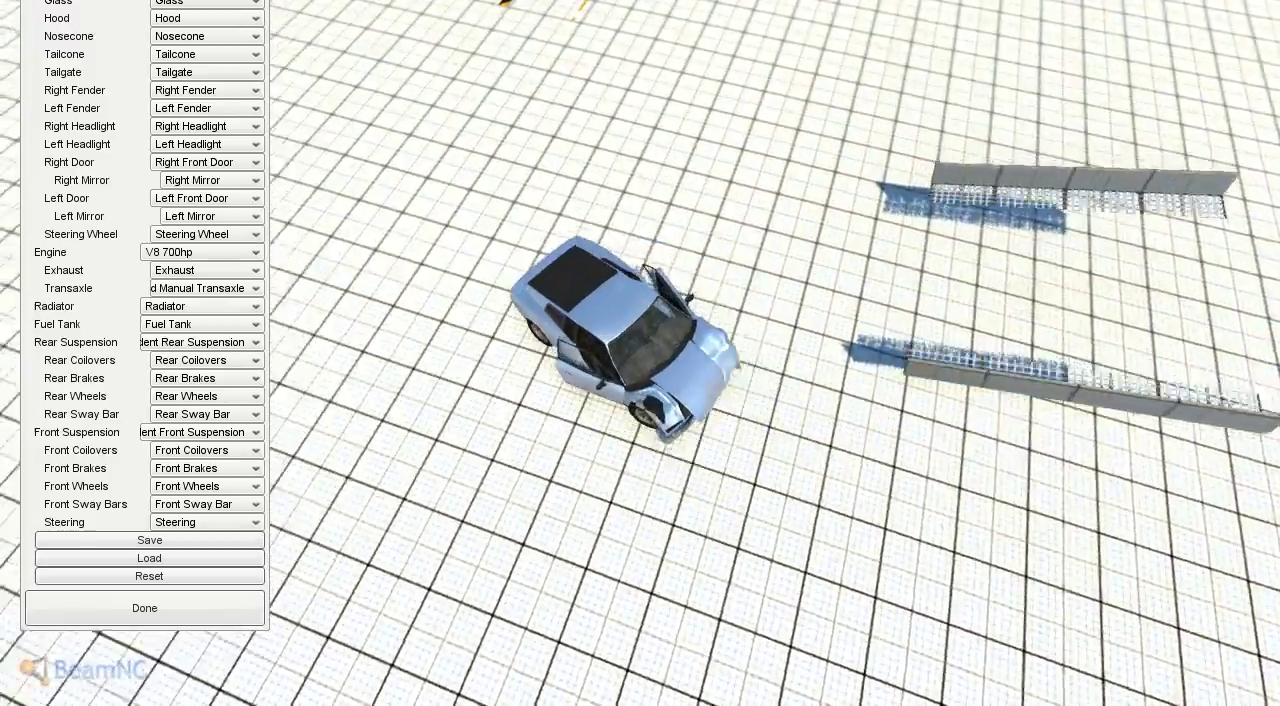
Drift the Bolide in smoky circles beside the big wall and cube.
key("Up")
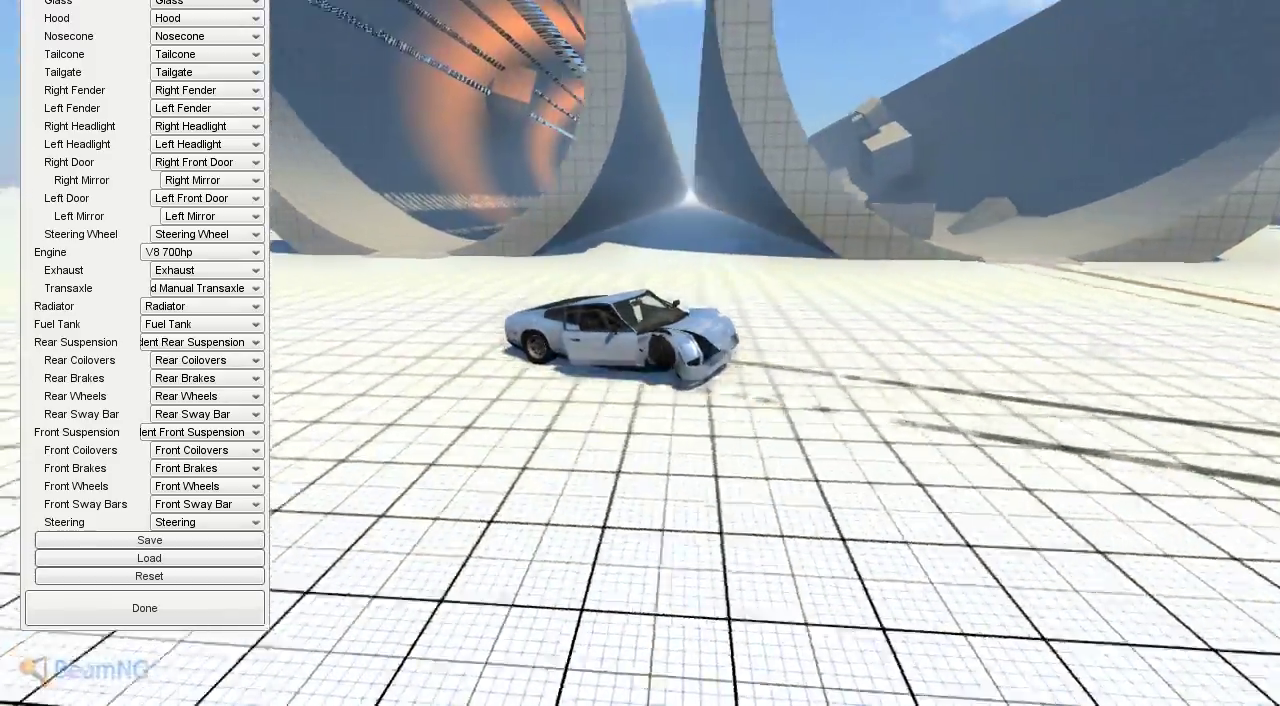
key("Up")
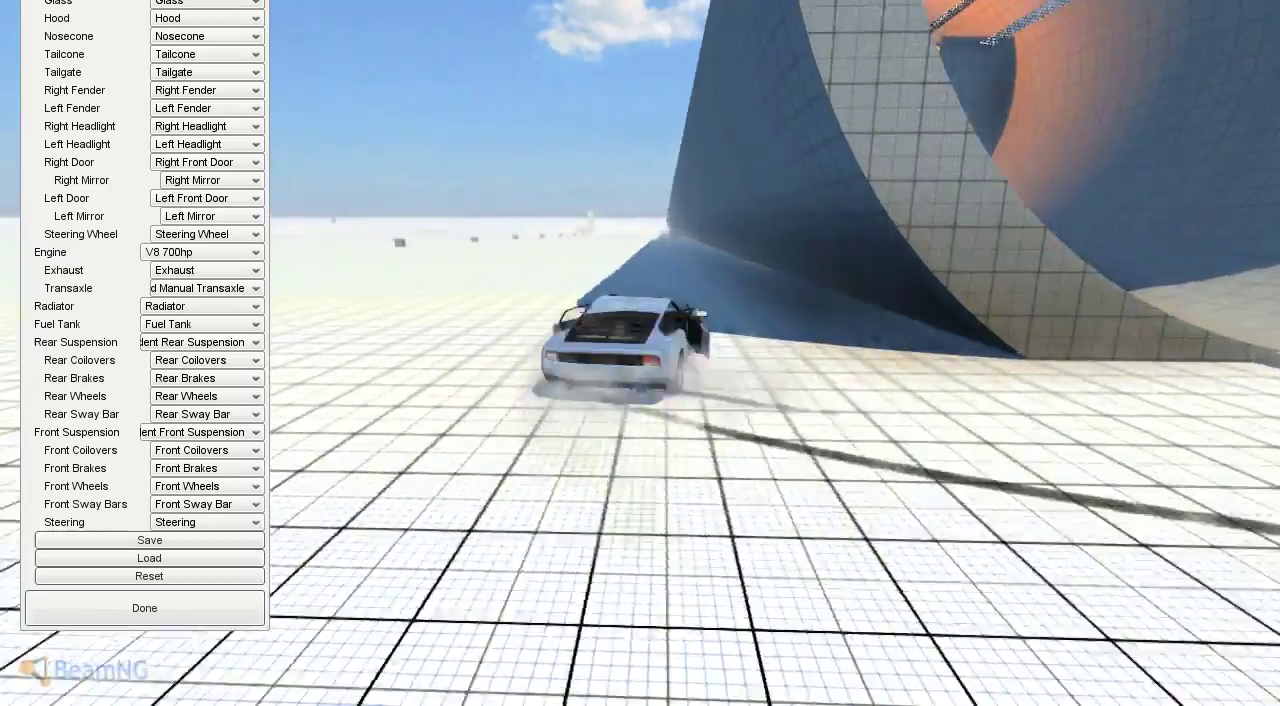
key("Up")
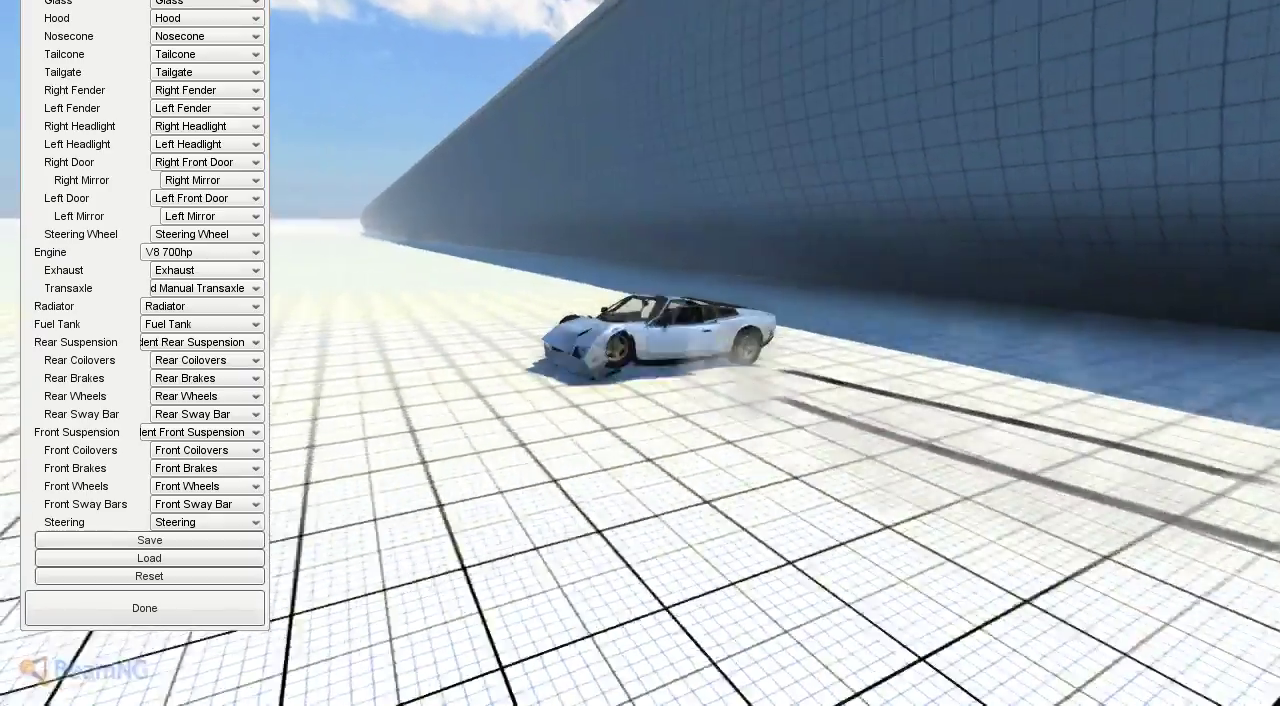
key("Up")
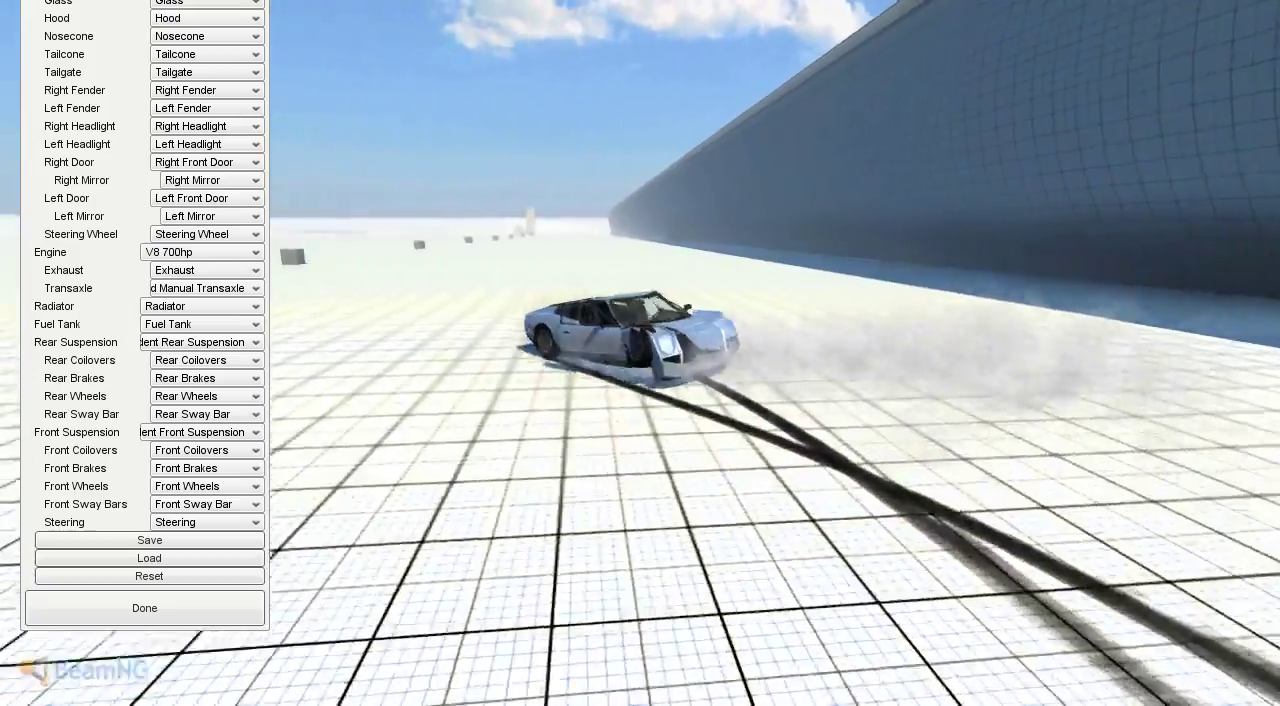
key("Up")
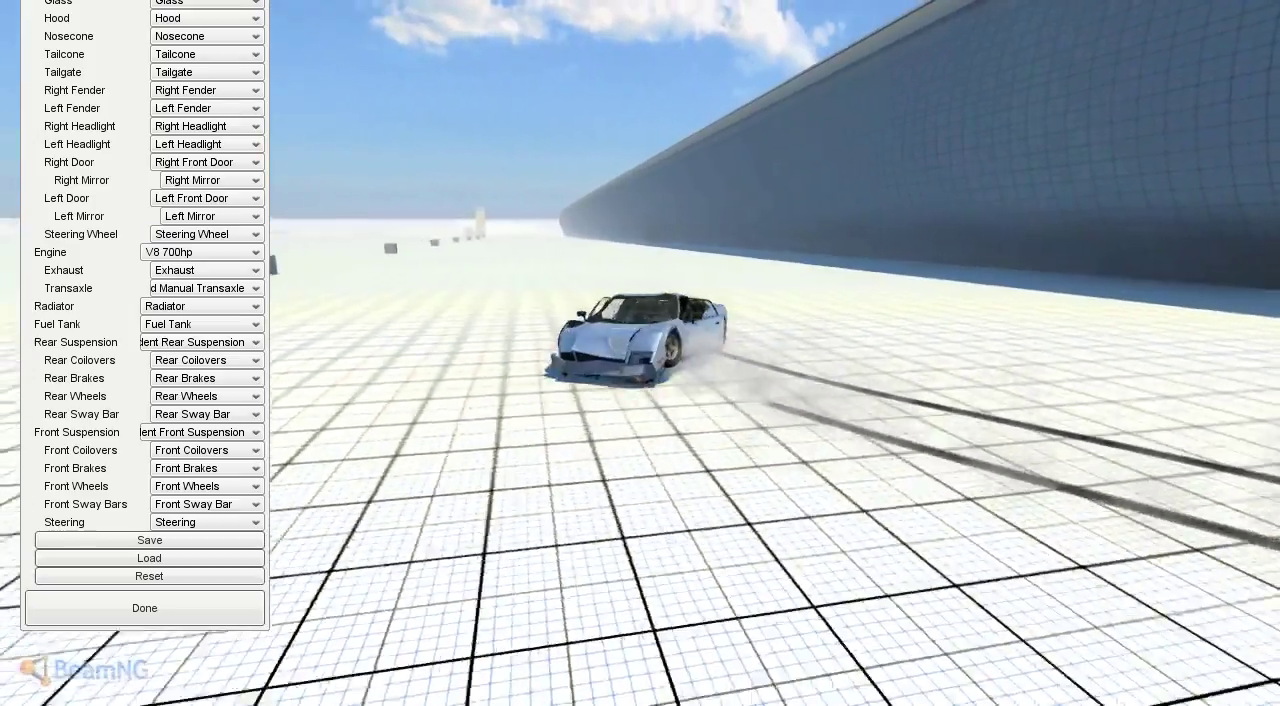
key("Up")
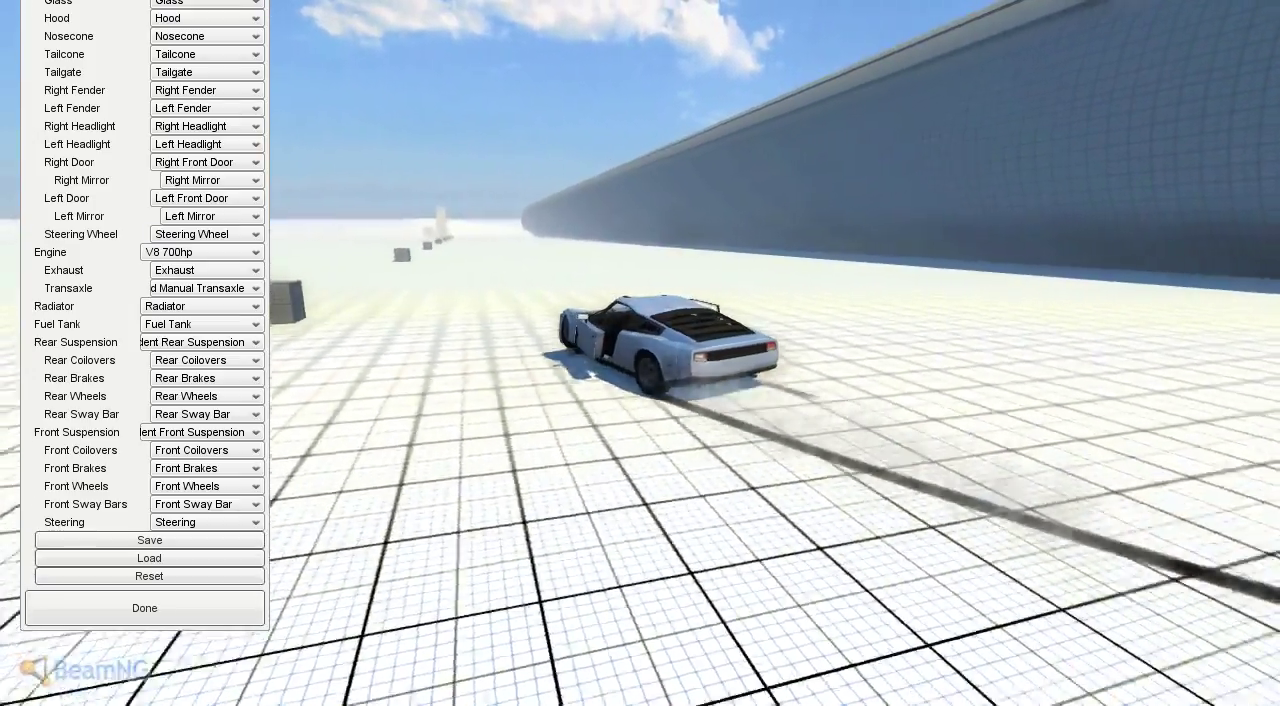
Accelerate straight toward the hills, up the slope and over the crest.
key("Up")
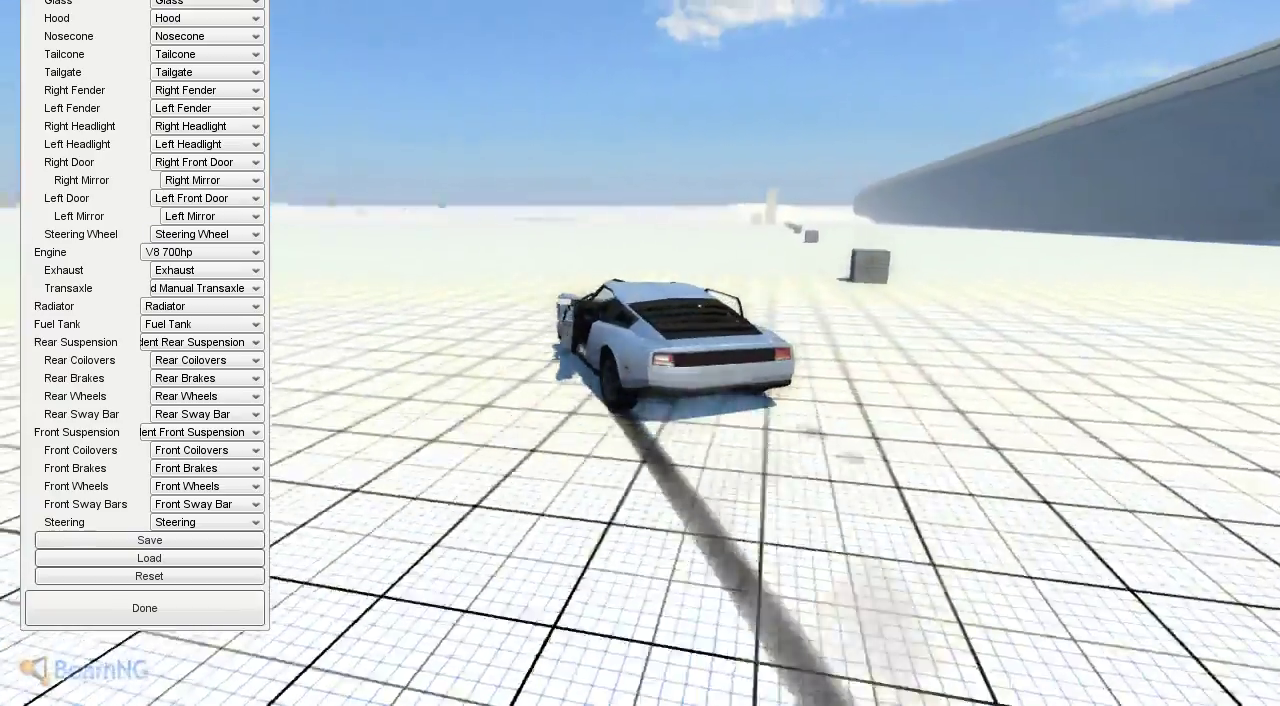
key("Up")
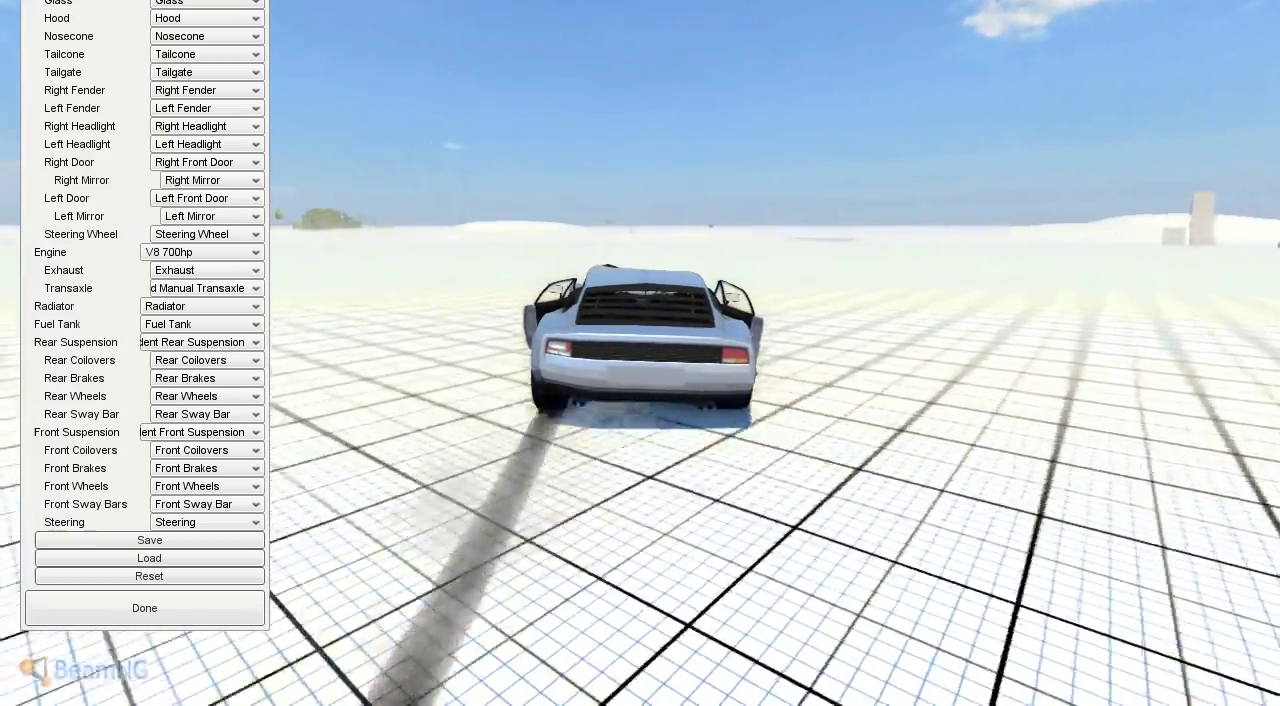
key("Up")
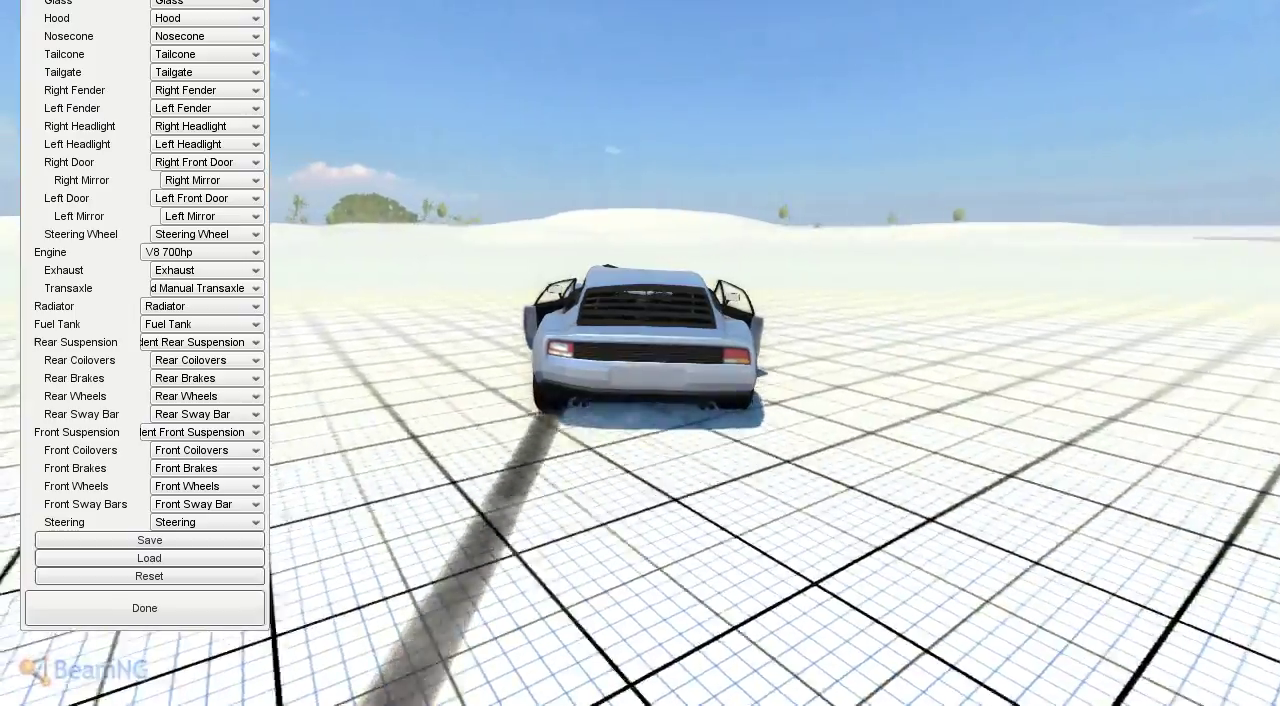
key("Up")
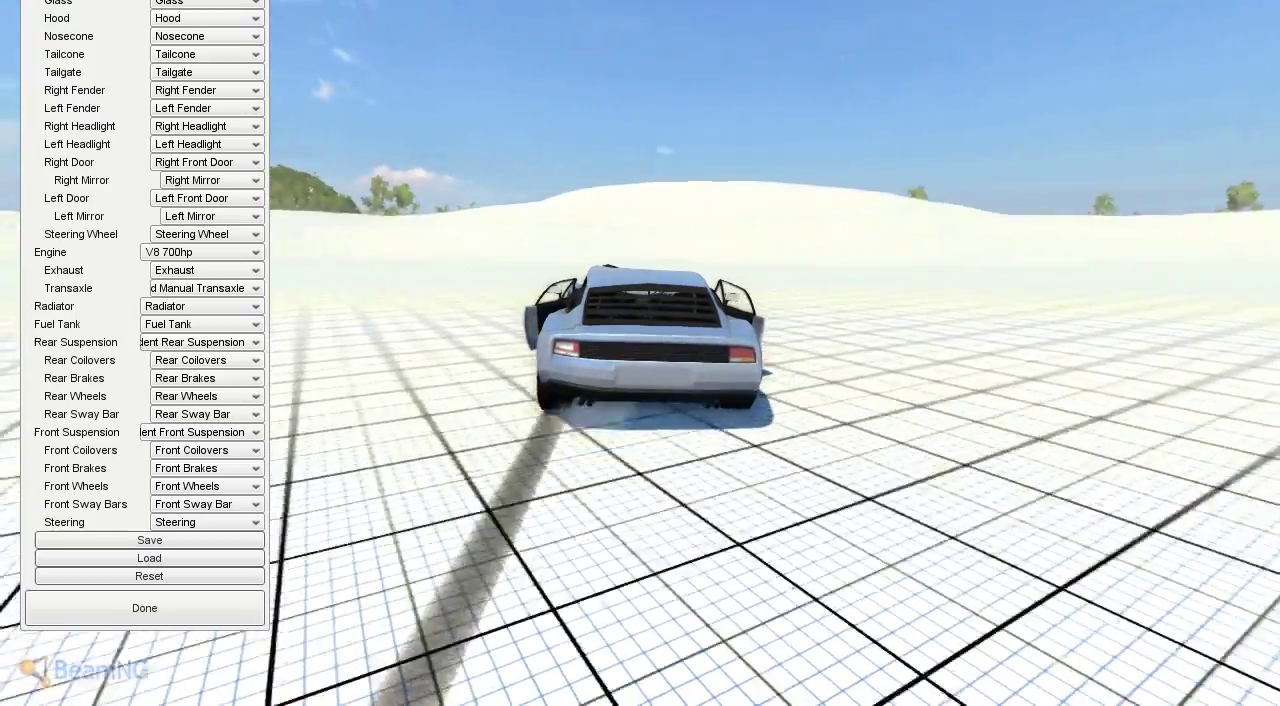
key("Up")
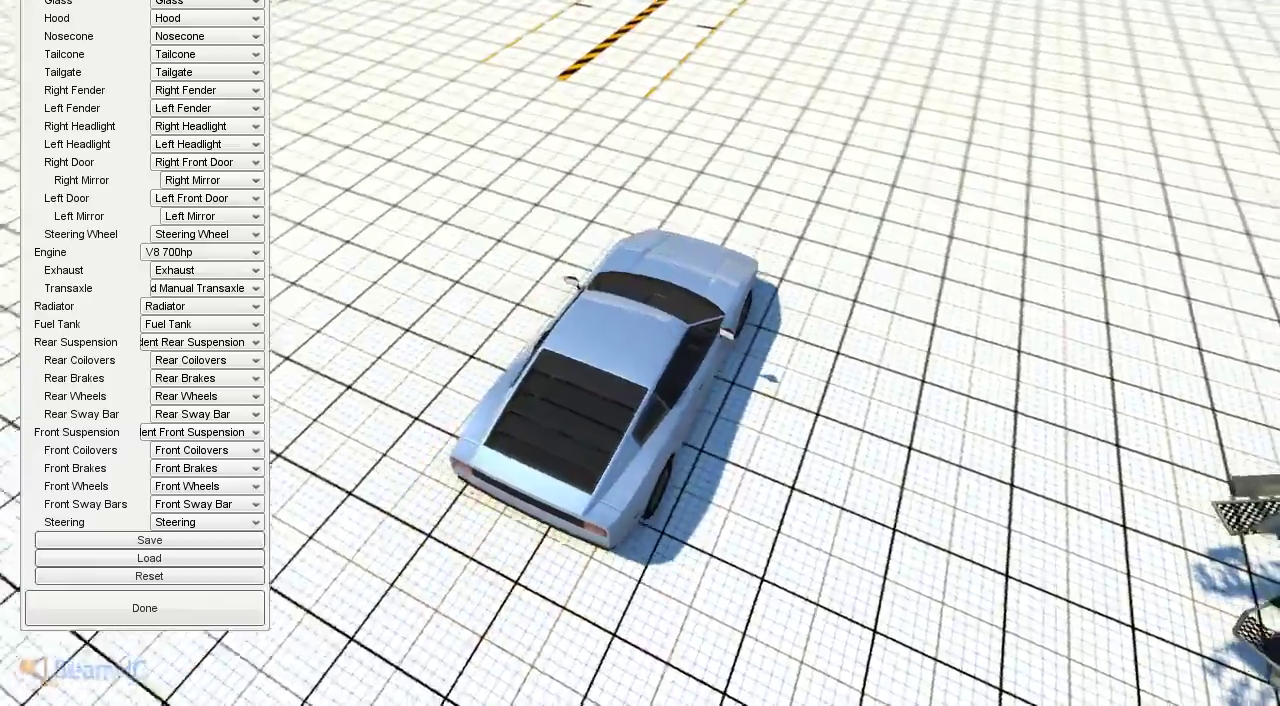
Replace the Bolide with a Gavril Grand Marshal sedan.
key("ctrl+e")
left_click(130, 331)
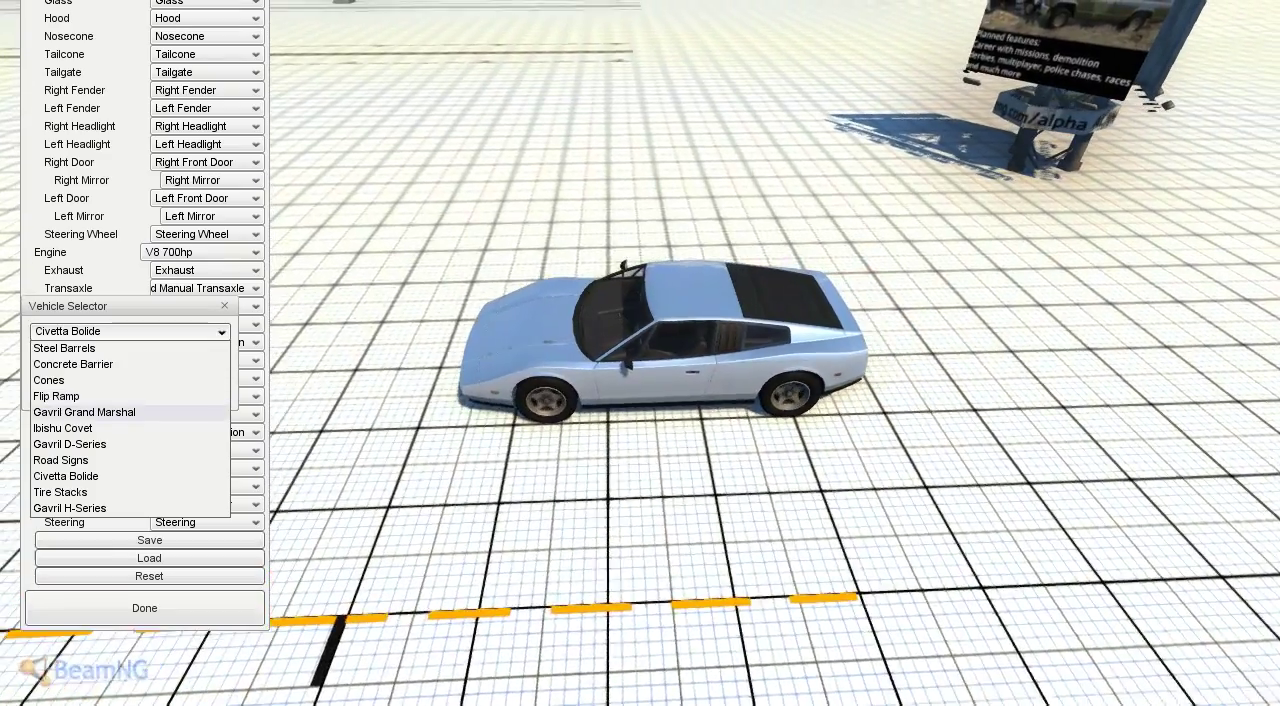
left_click(84, 412)
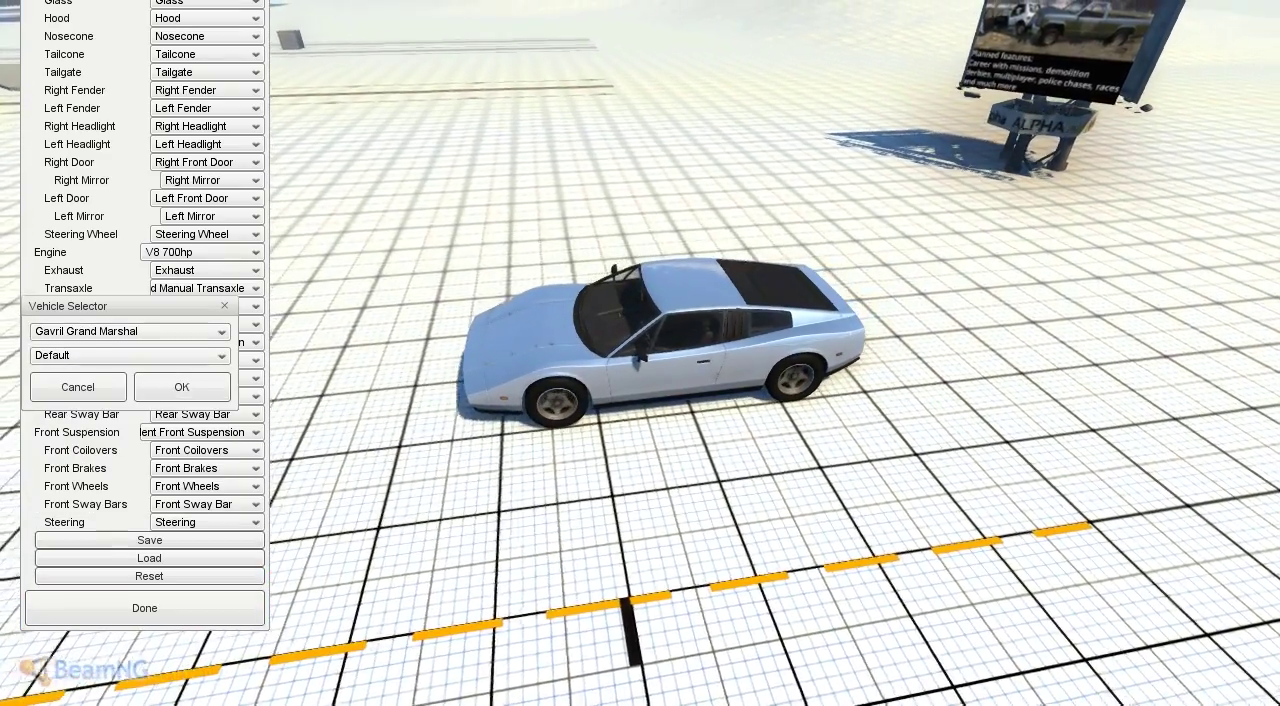
left_click(181, 387)
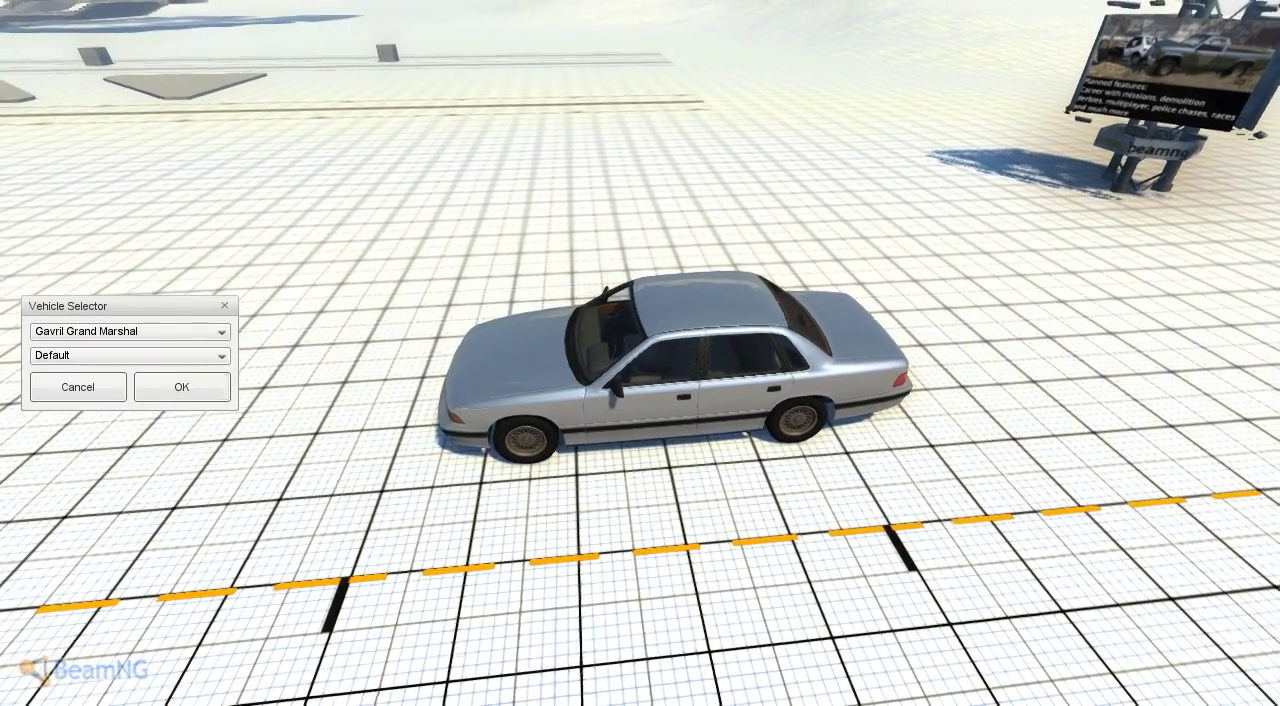
Fit the sedan with the 4.5L V8 1040hp engine and save the configuration.
left_click(202, 306)
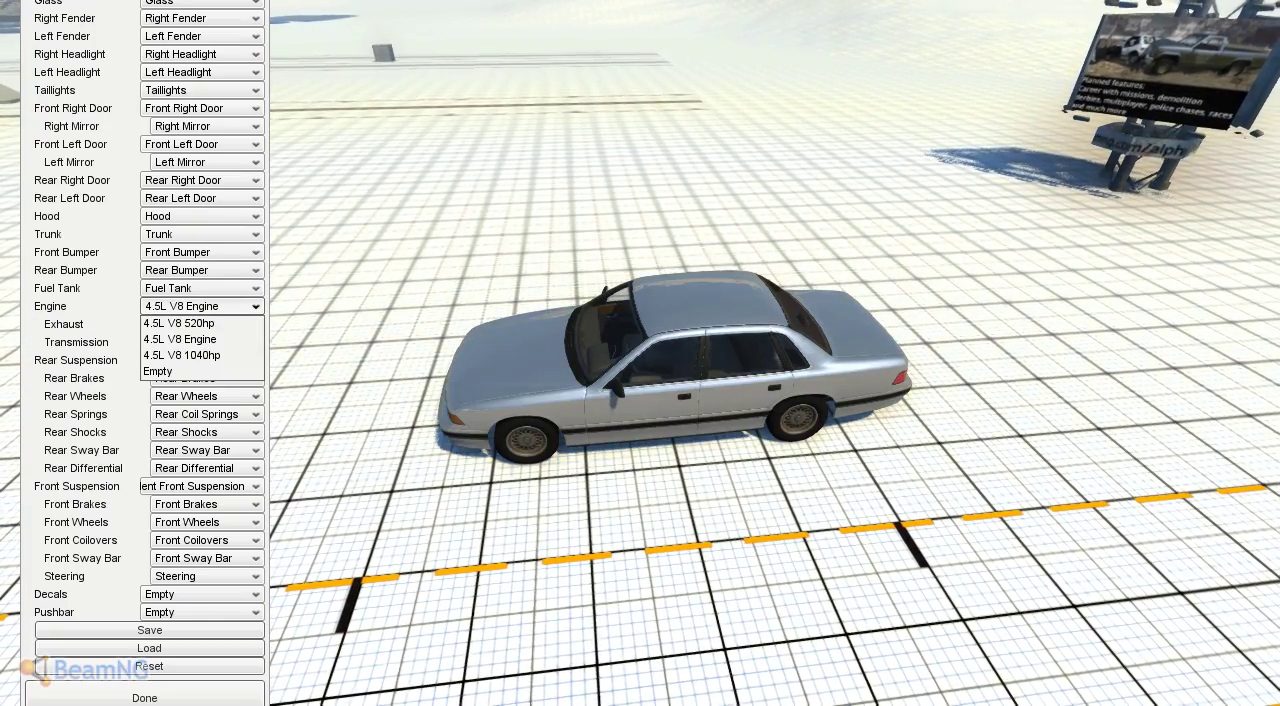
left_click(182, 355)
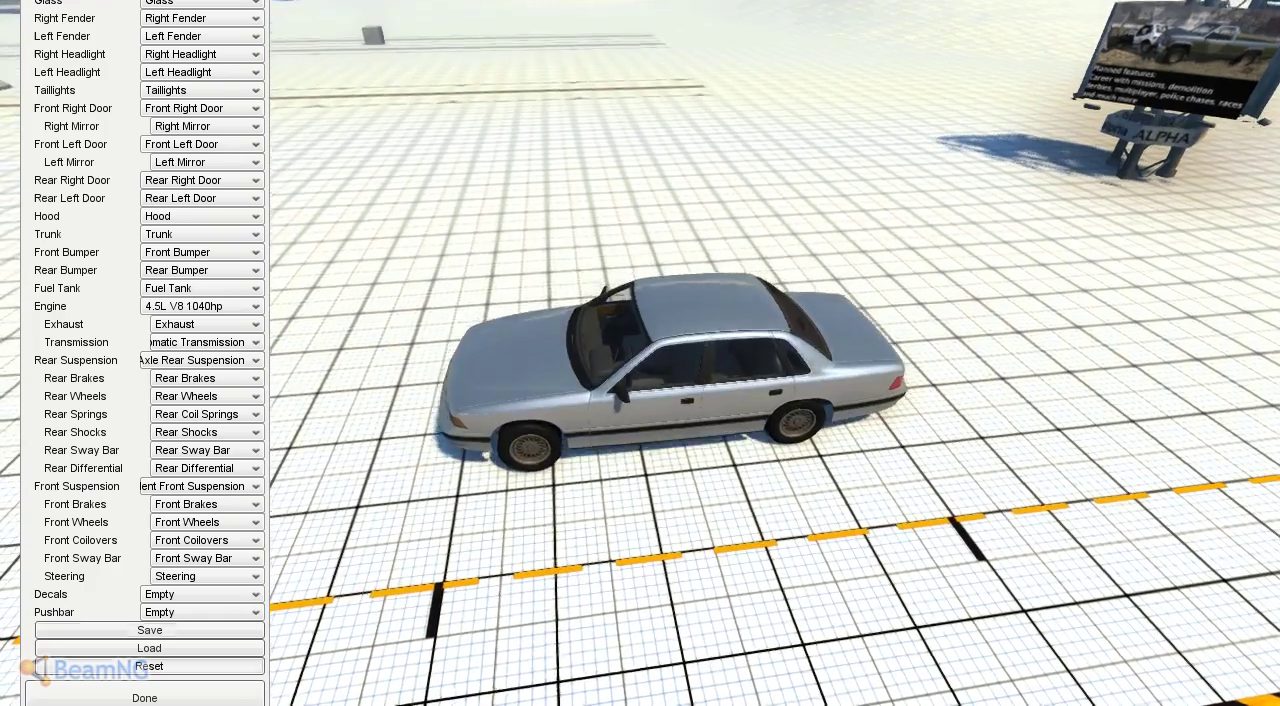
left_click(150, 630)
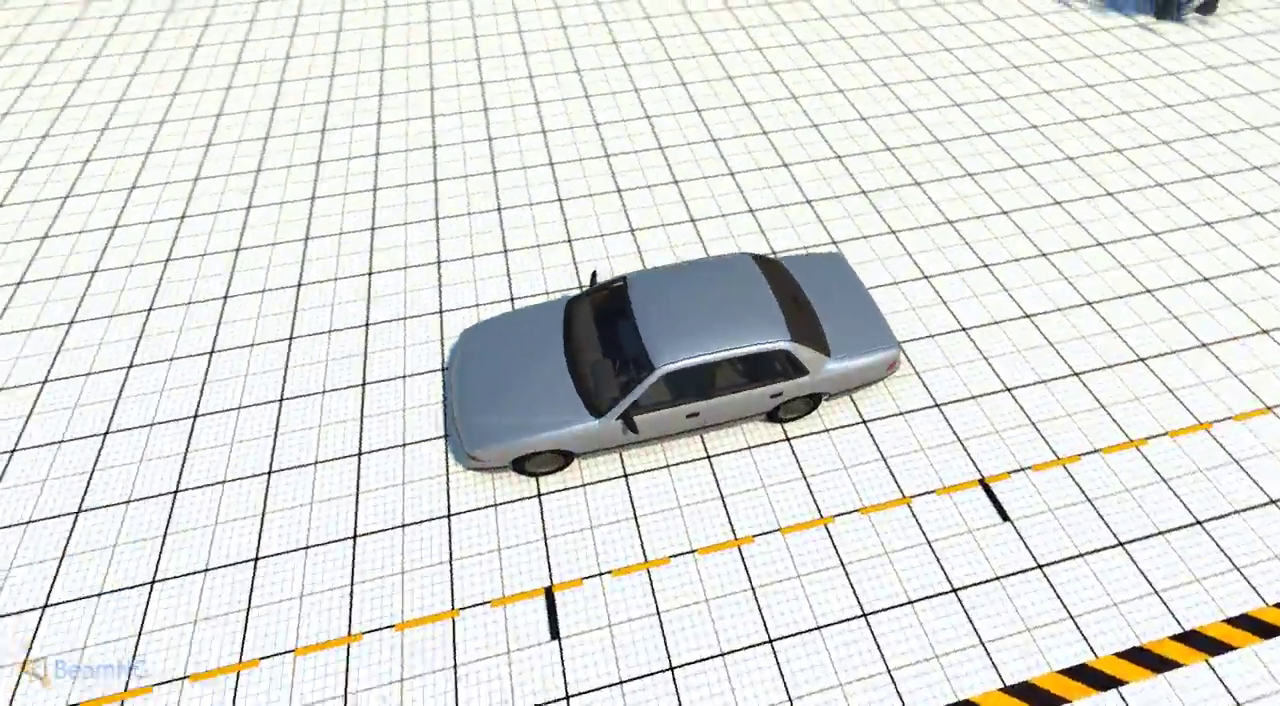
Open the vehicle selector to line up the Ibishu Covet 1.5 DXi Turbo FWD Rally.
key("ctrl+e")
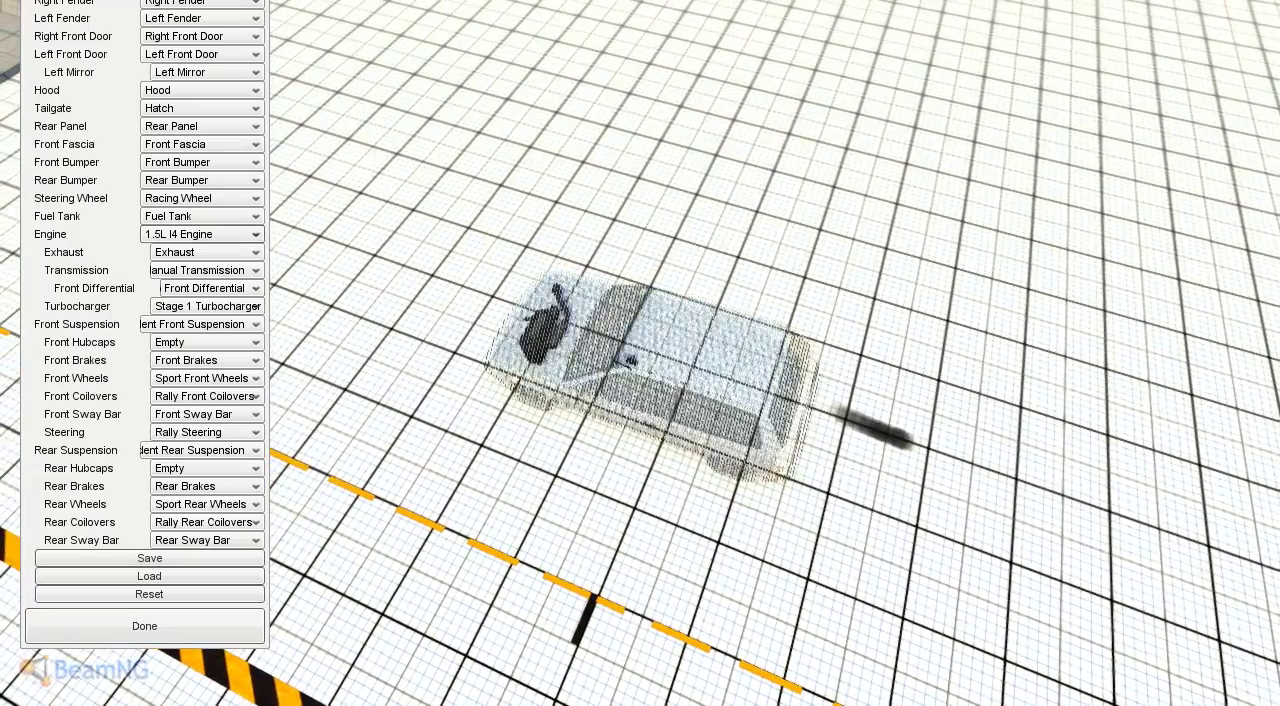
Give the Covet rally car the 1.5L I4 500hp engine.
left_click(202, 234)
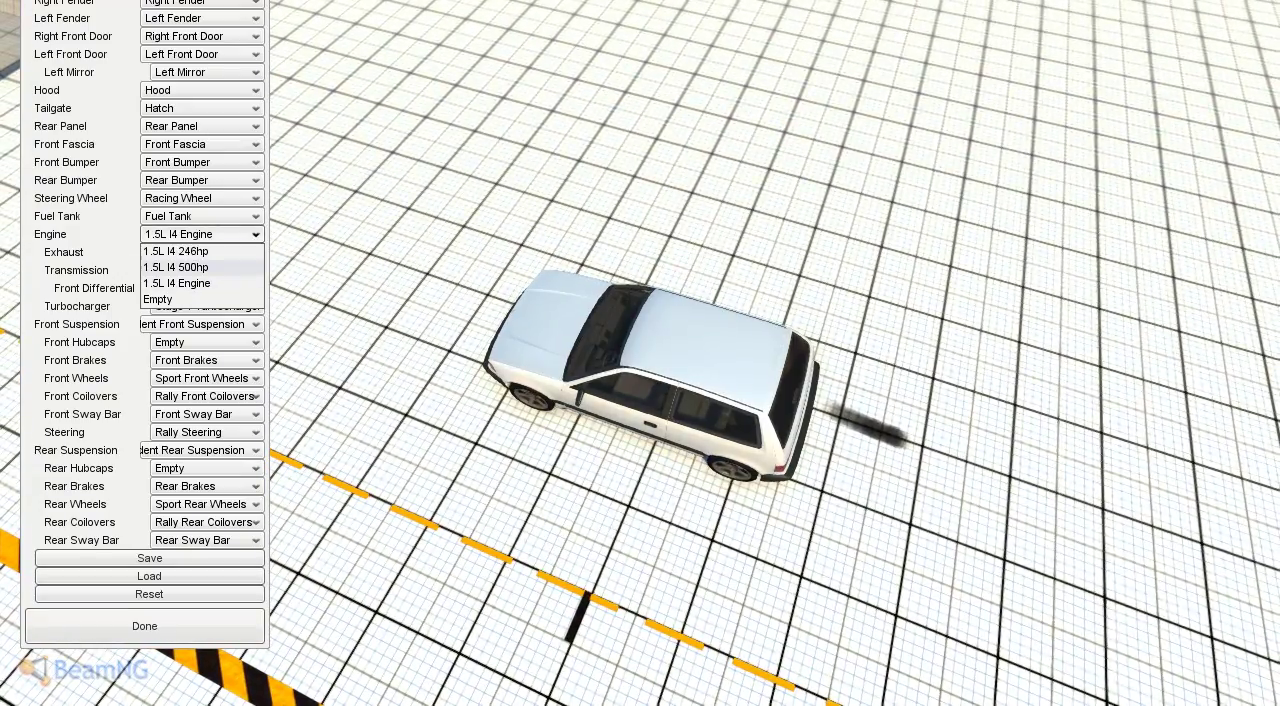
left_click(176, 267)
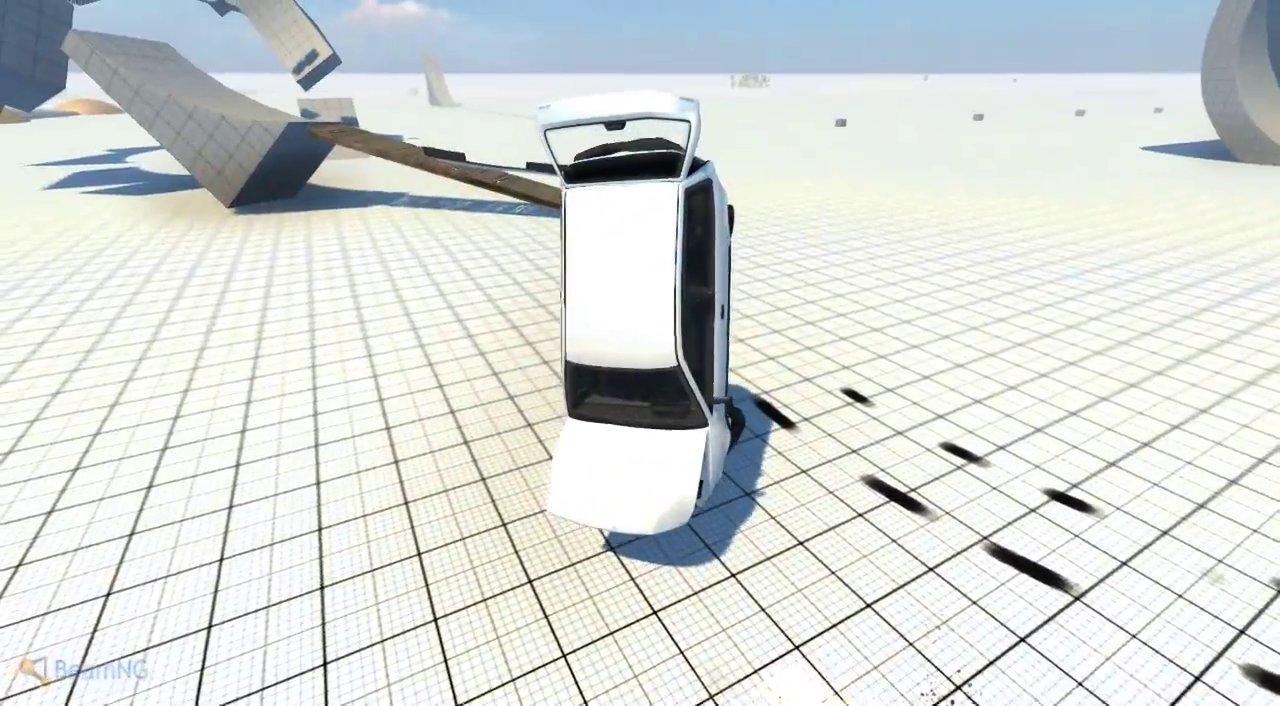
Check the wrecked Covet's parts configuration, then reset it to an intact state.
key("ctrl+w")
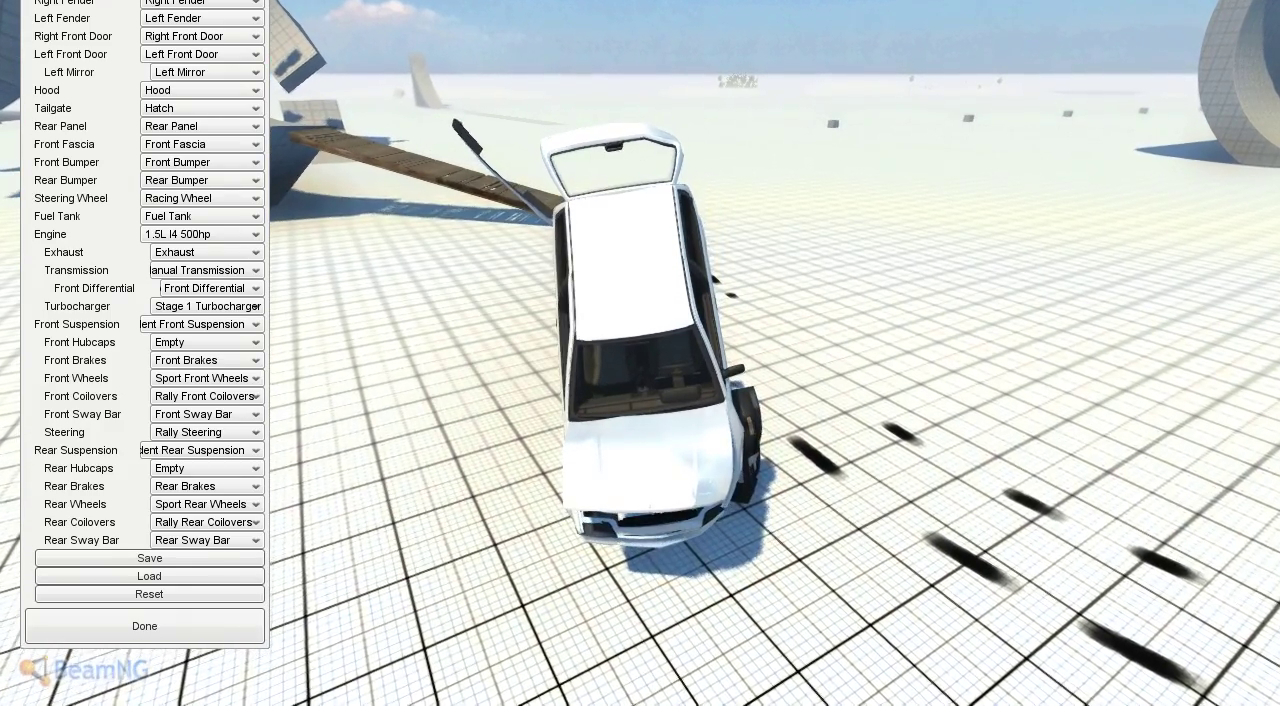
key("ctrl+w")
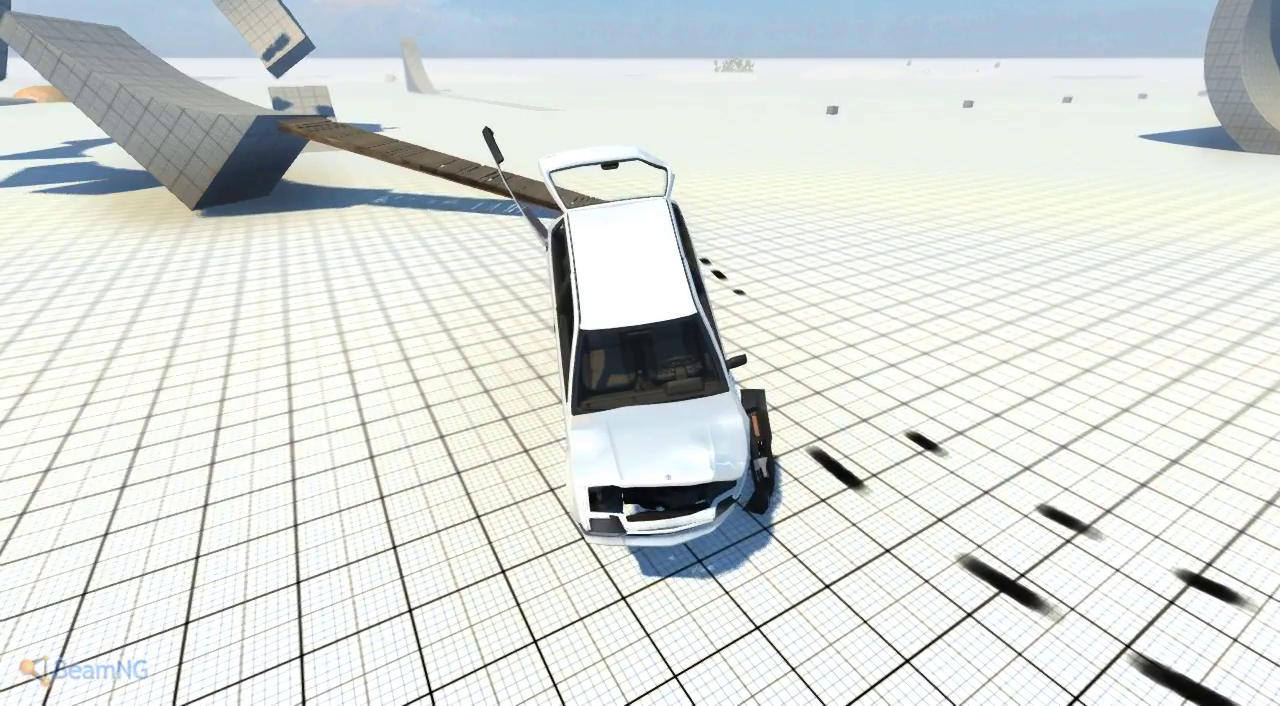
key("r")
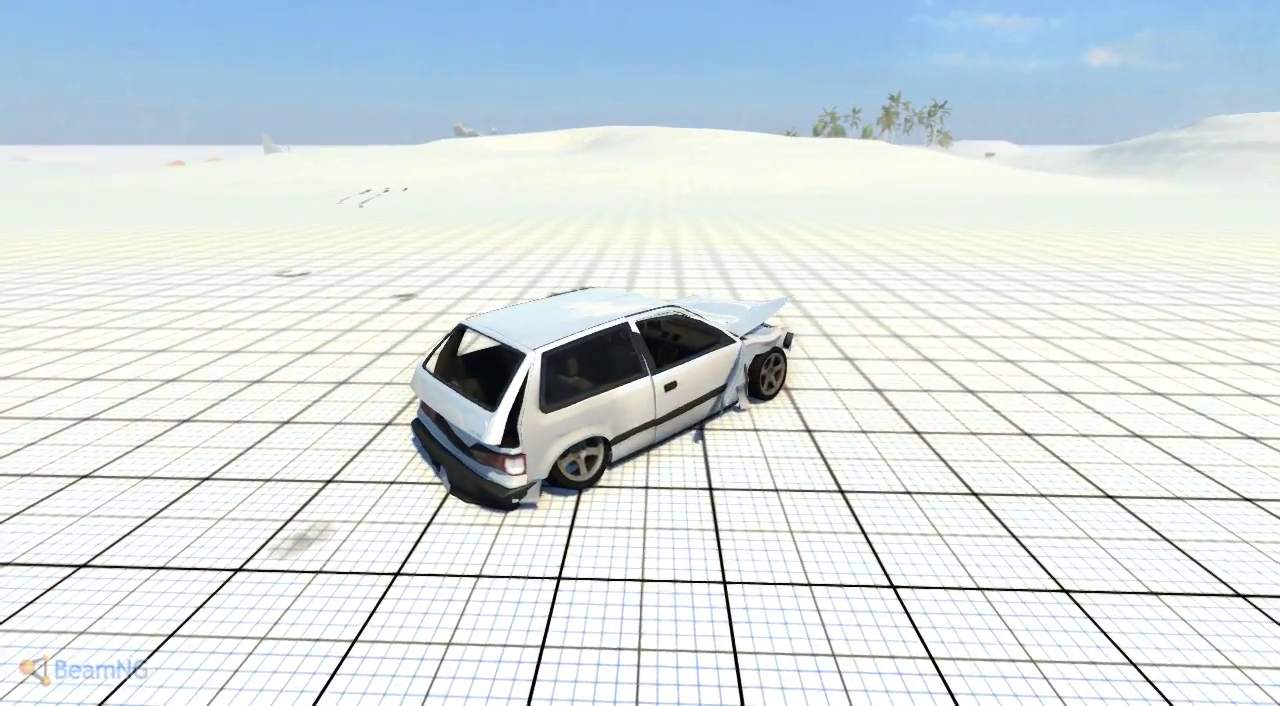
Reset the hatchback again and drive it in a skidding turn toward the rocks.
key("r")
key("Up")
left_click_drag(640, 400, 900, 350)
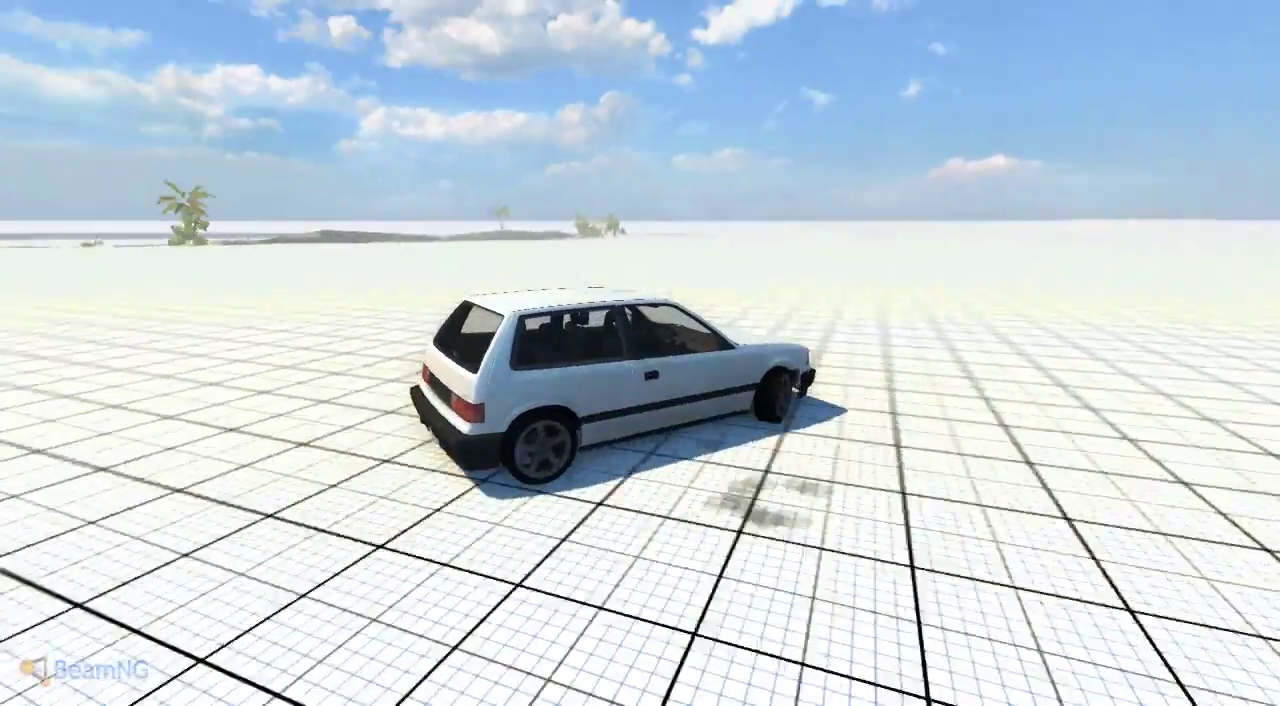
left_click_drag(640, 400, 400, 380)
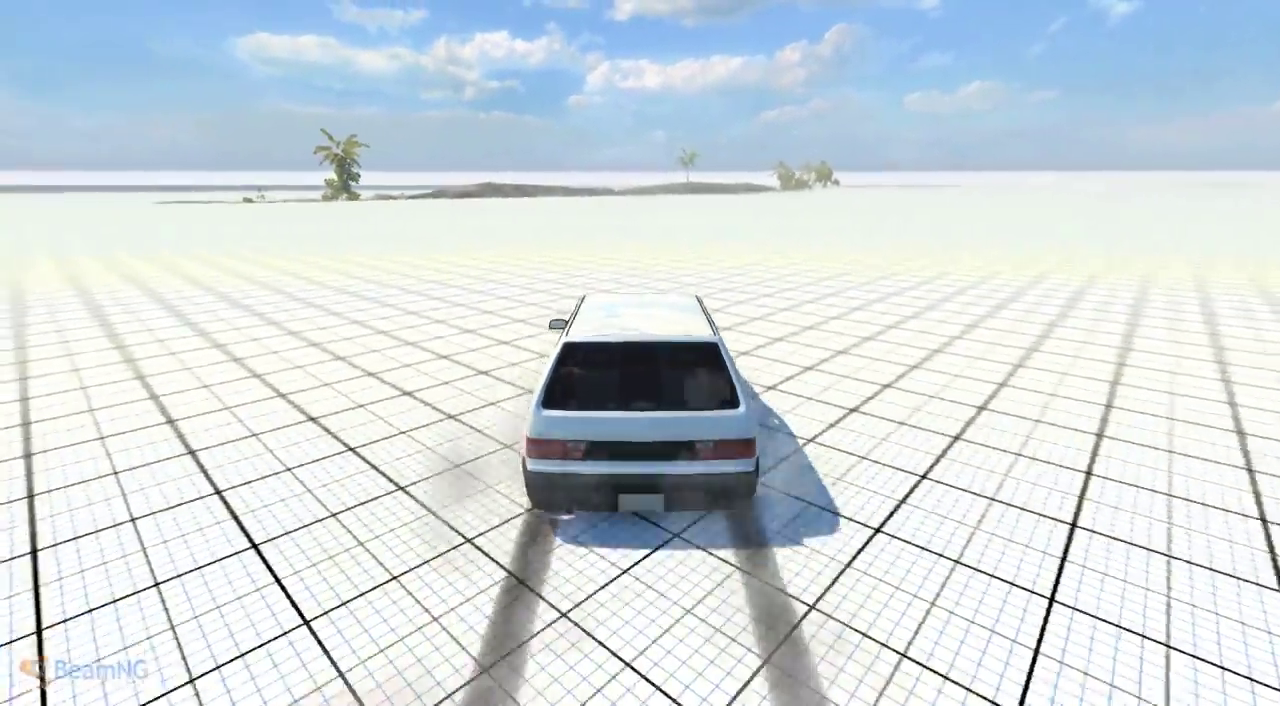
key("Up")
key("Up")
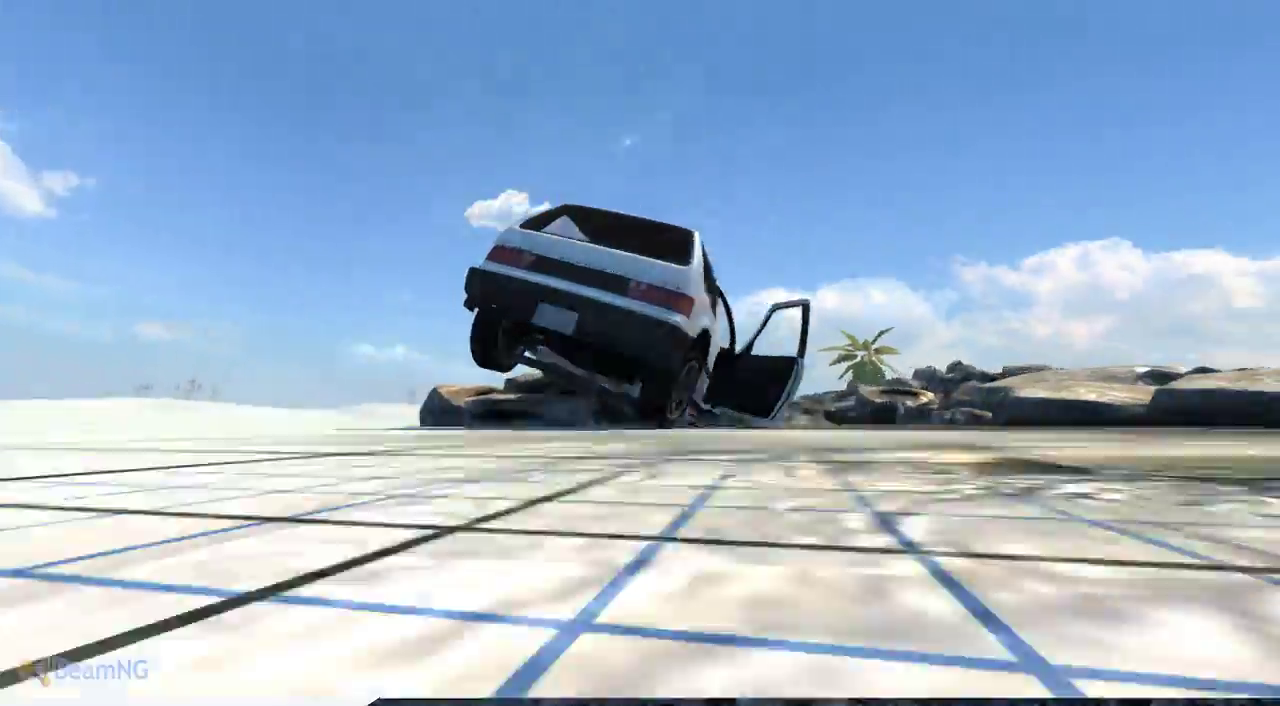
Respawn the wrecked Covet back onto the grid for another crash.
key("r")
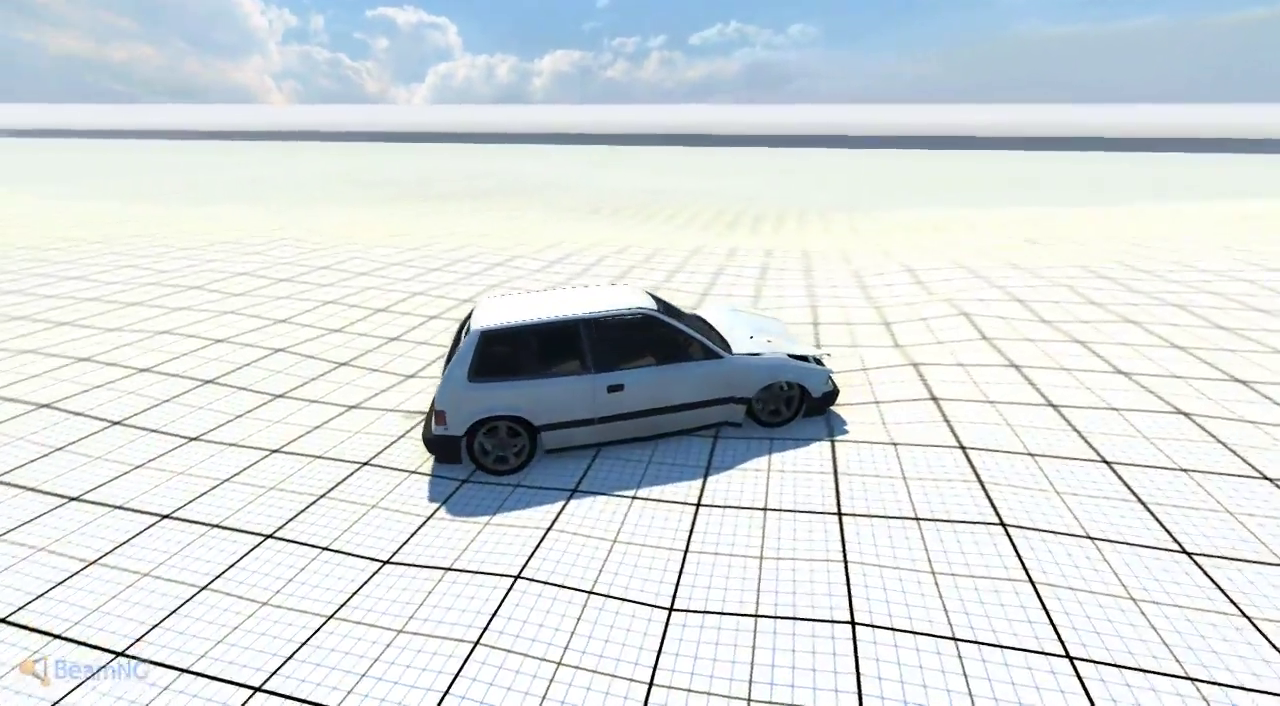
Try the Covet with the 1.5L I4 246hp engine, then refit the 1.5L I4 500hp.
key("ctrl+w")
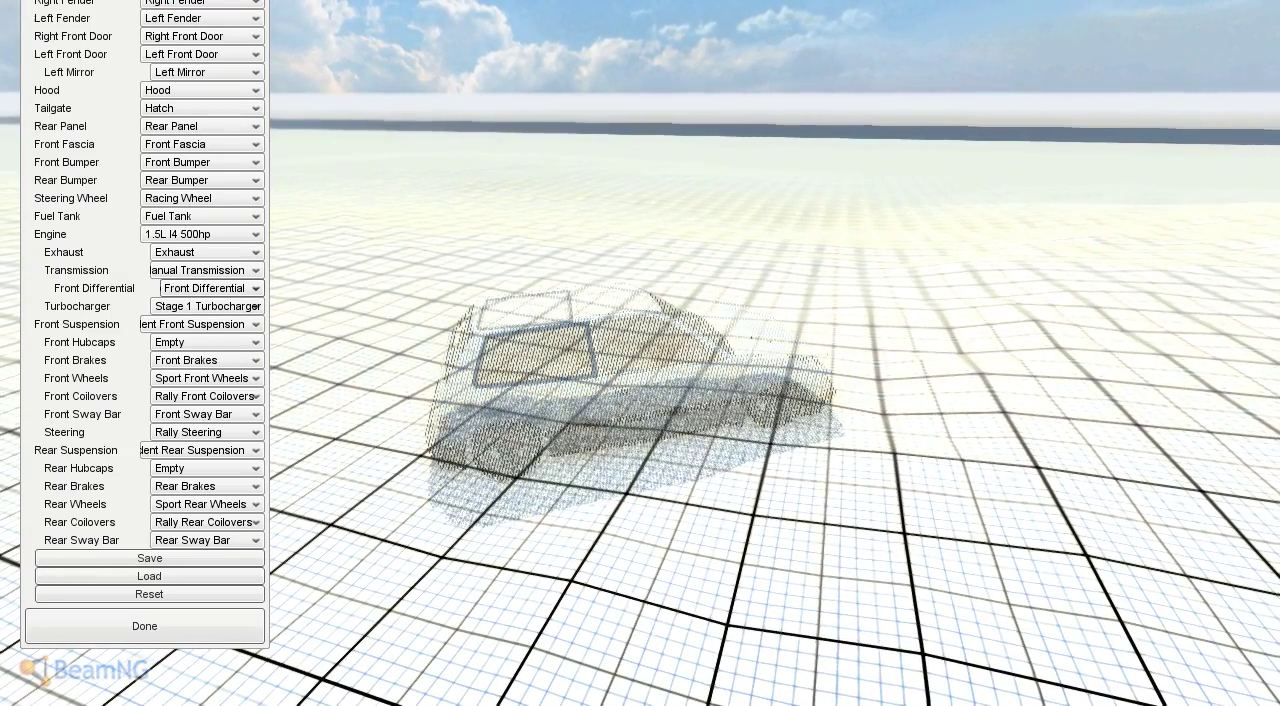
left_click(200, 234)
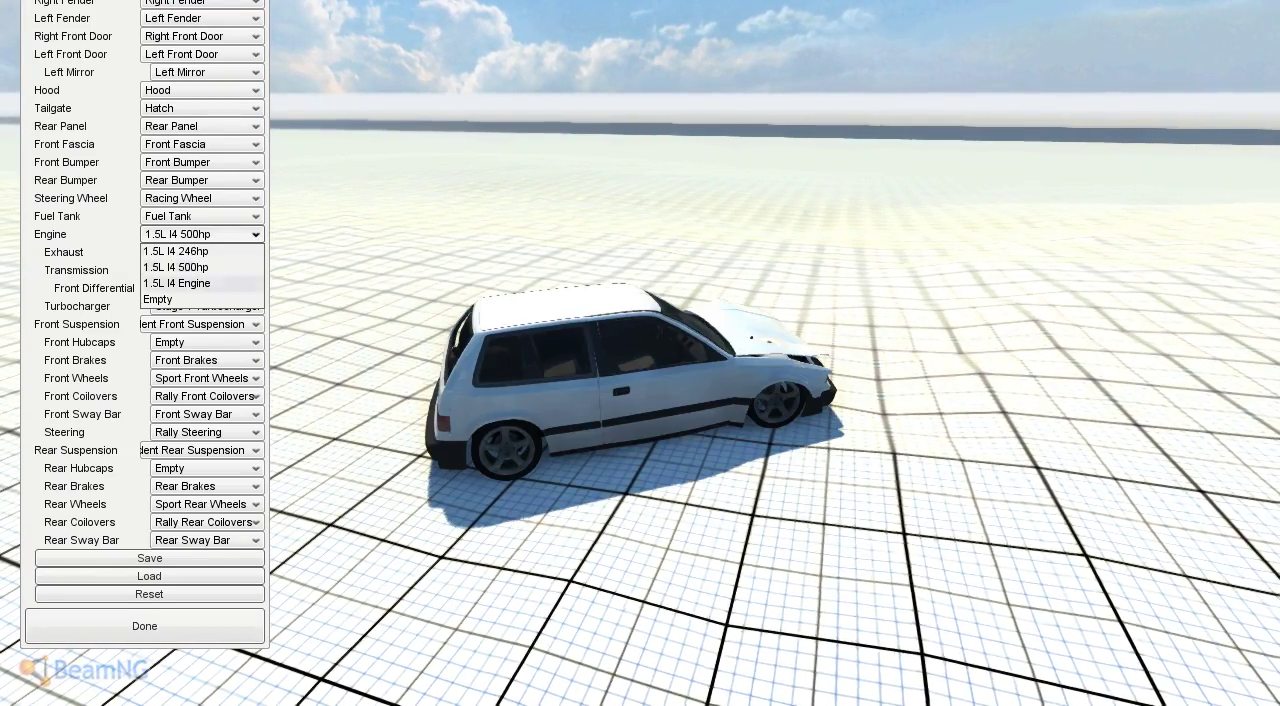
left_click(195, 267)
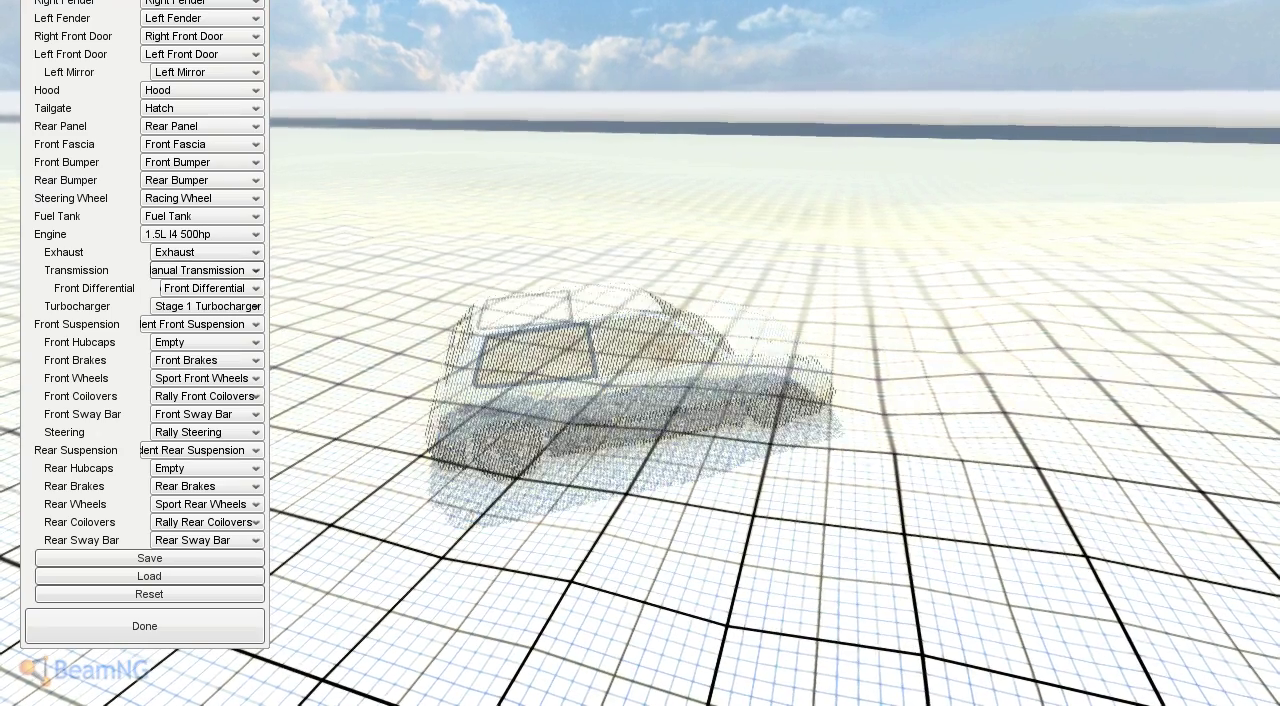
left_click(200, 234)
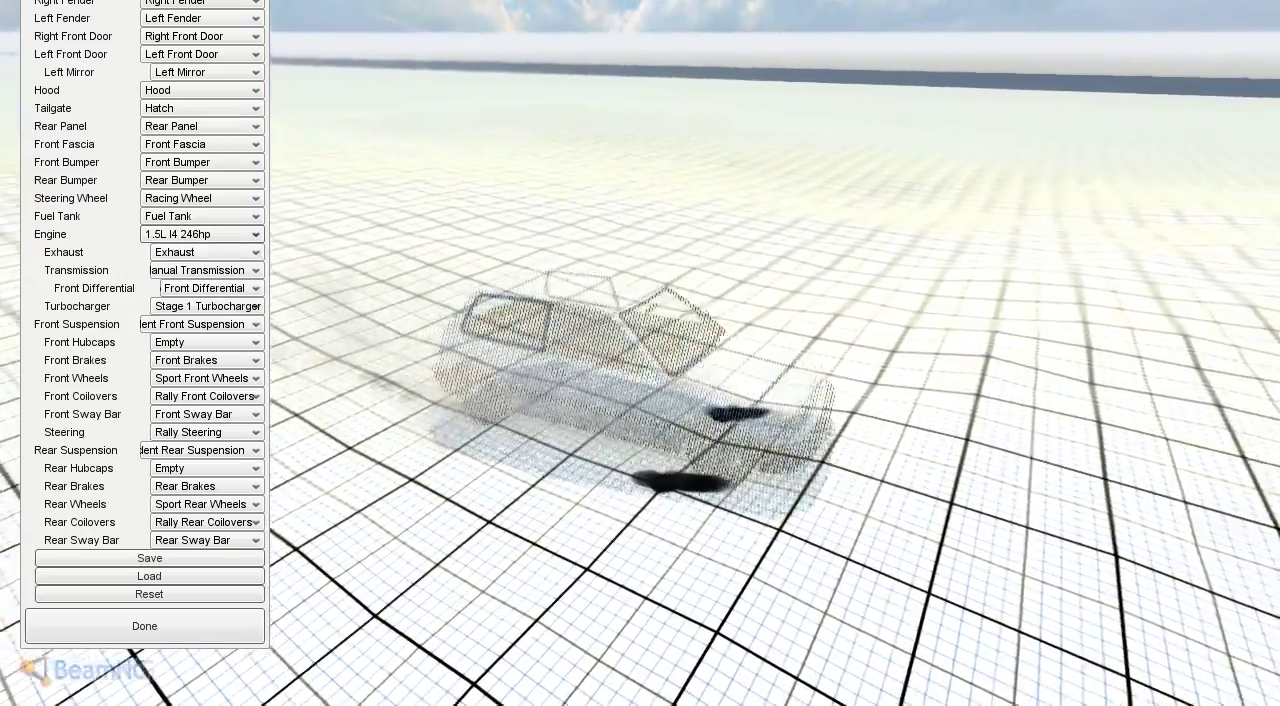
left_click(200, 234)
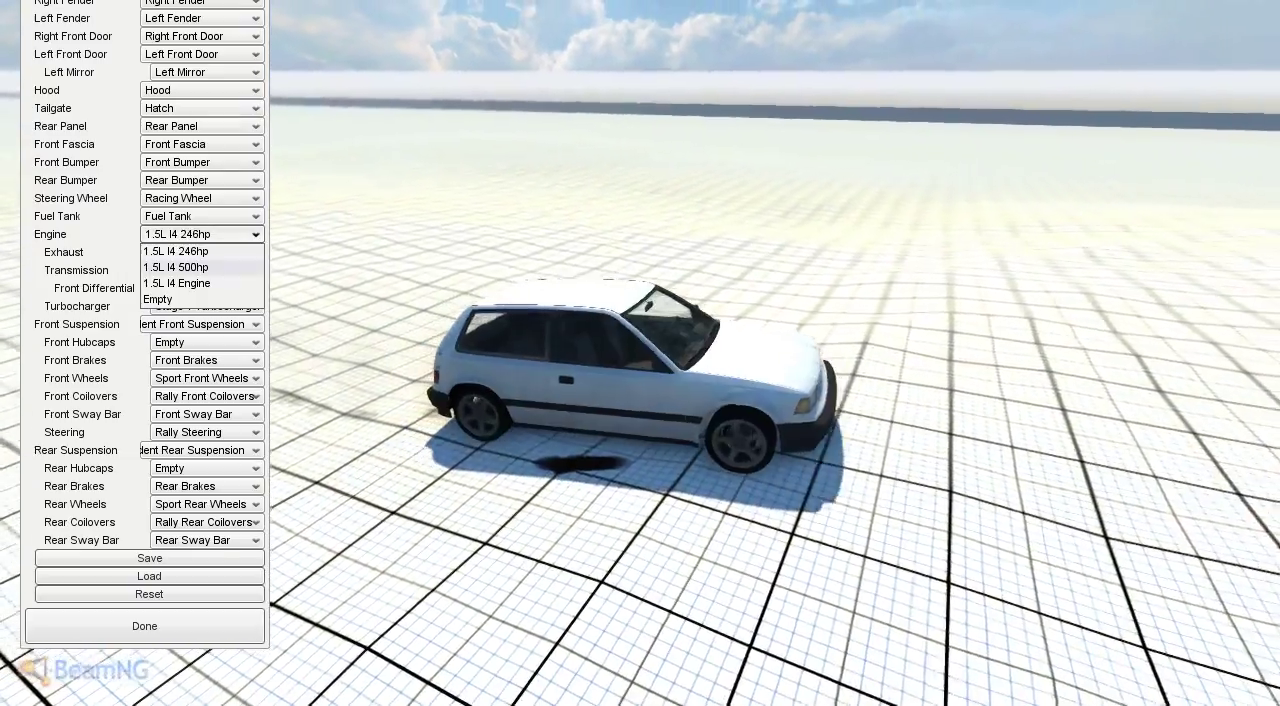
left_click(195, 267)
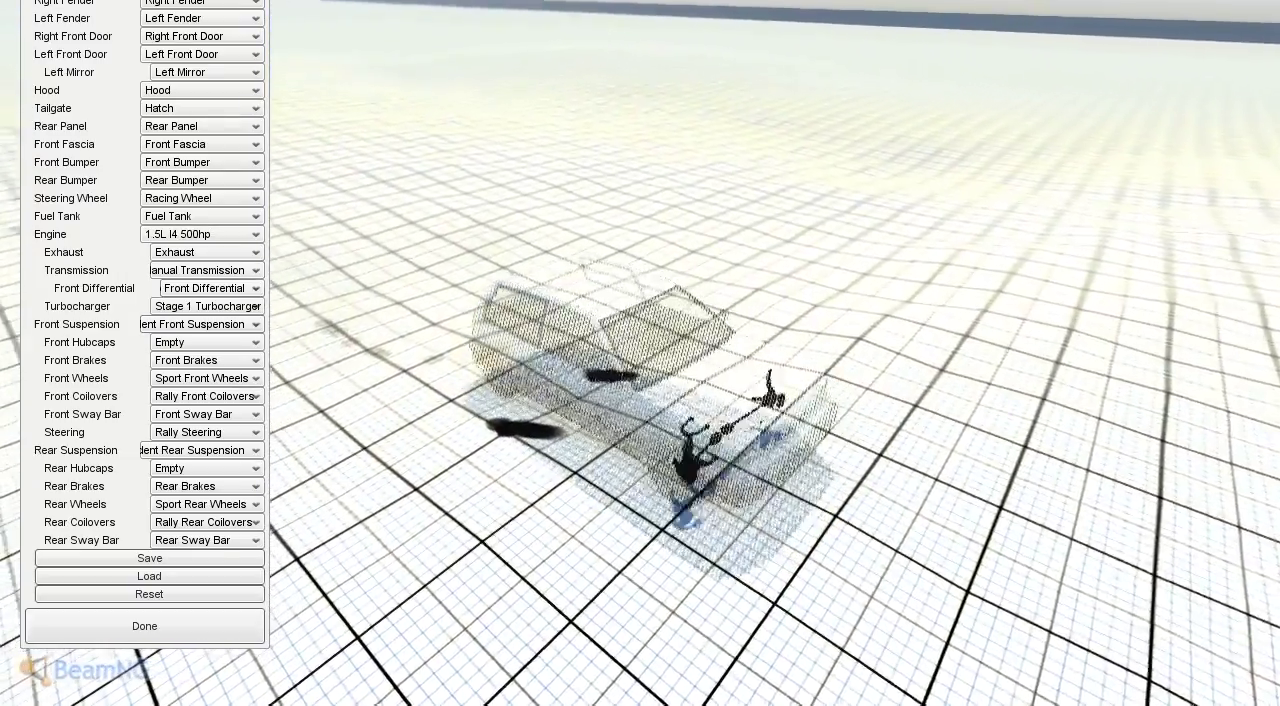
Browse the vehicle list, then spawn a Gavril D-Series in D15 V8 4WD Off-Road configuration.
key("ctrl+e")
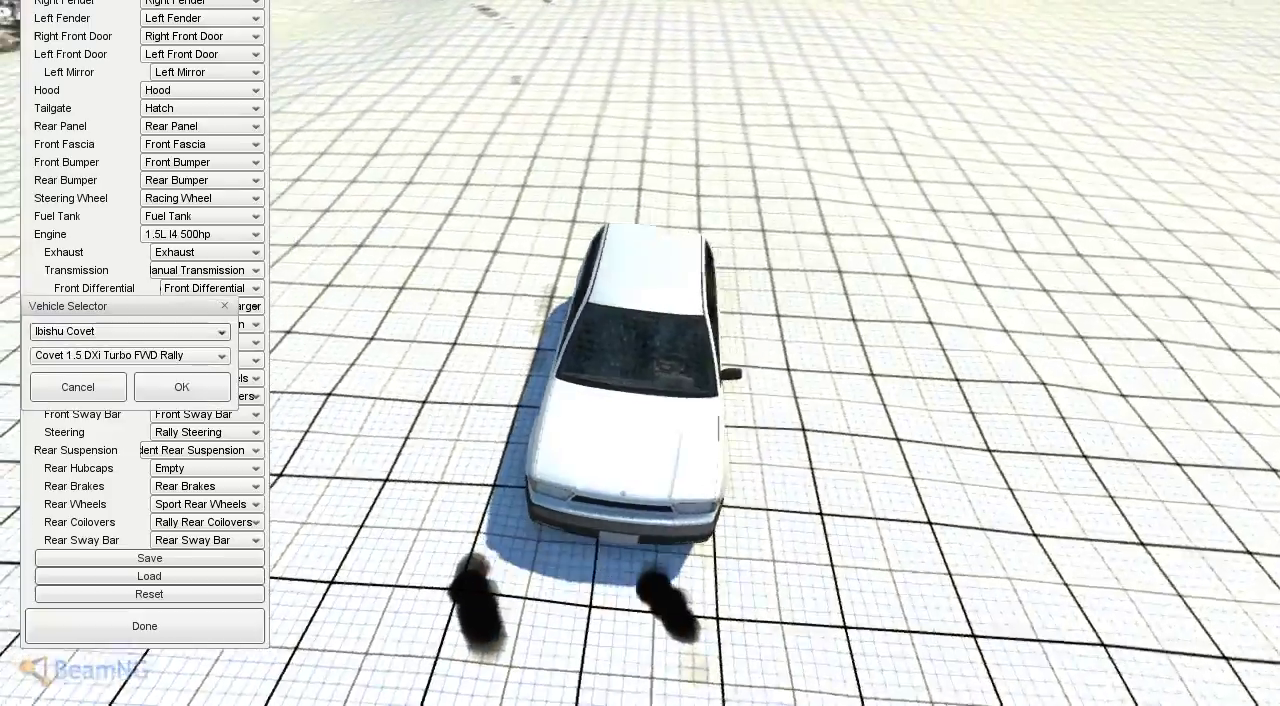
left_click(128, 331)
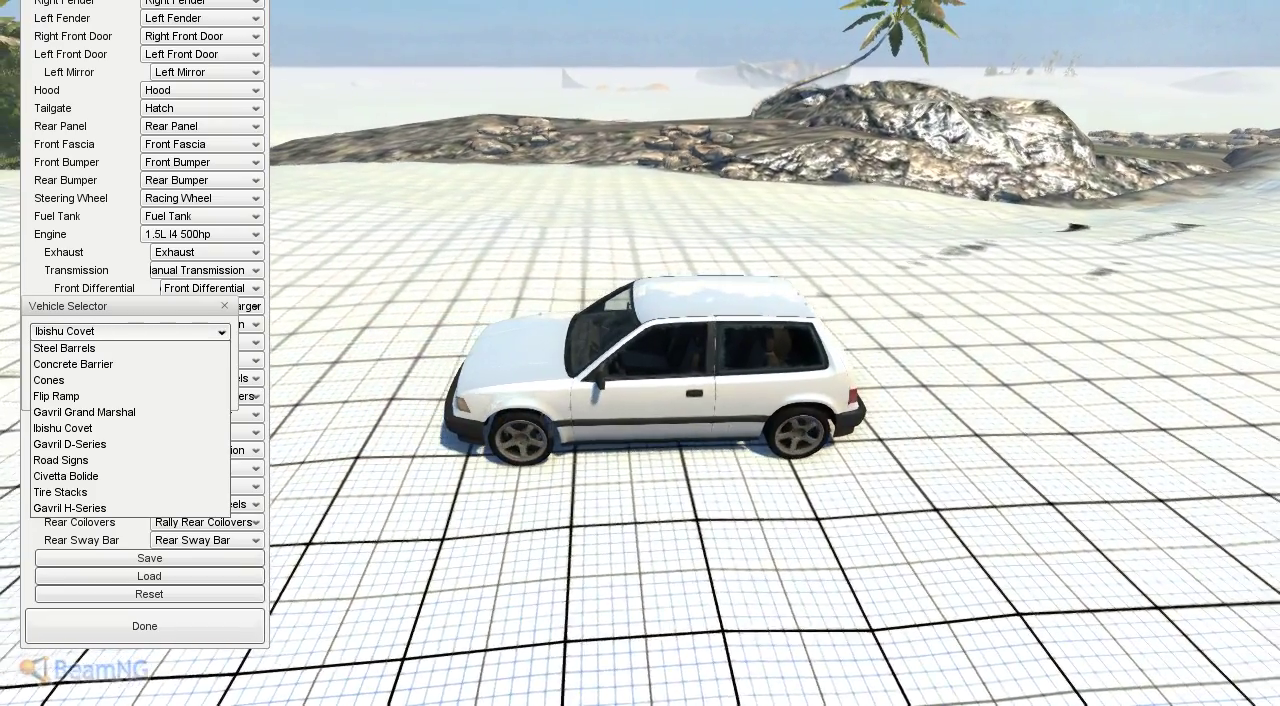
key("Escape")
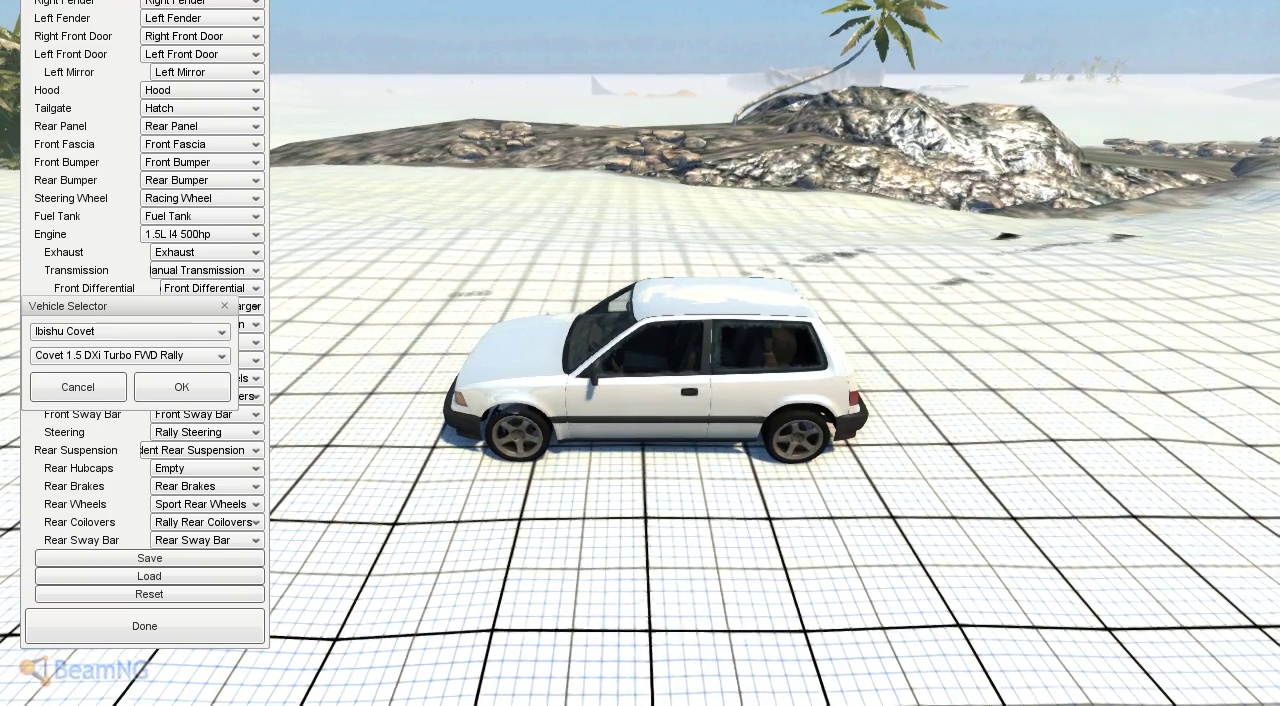
left_click(130, 331)
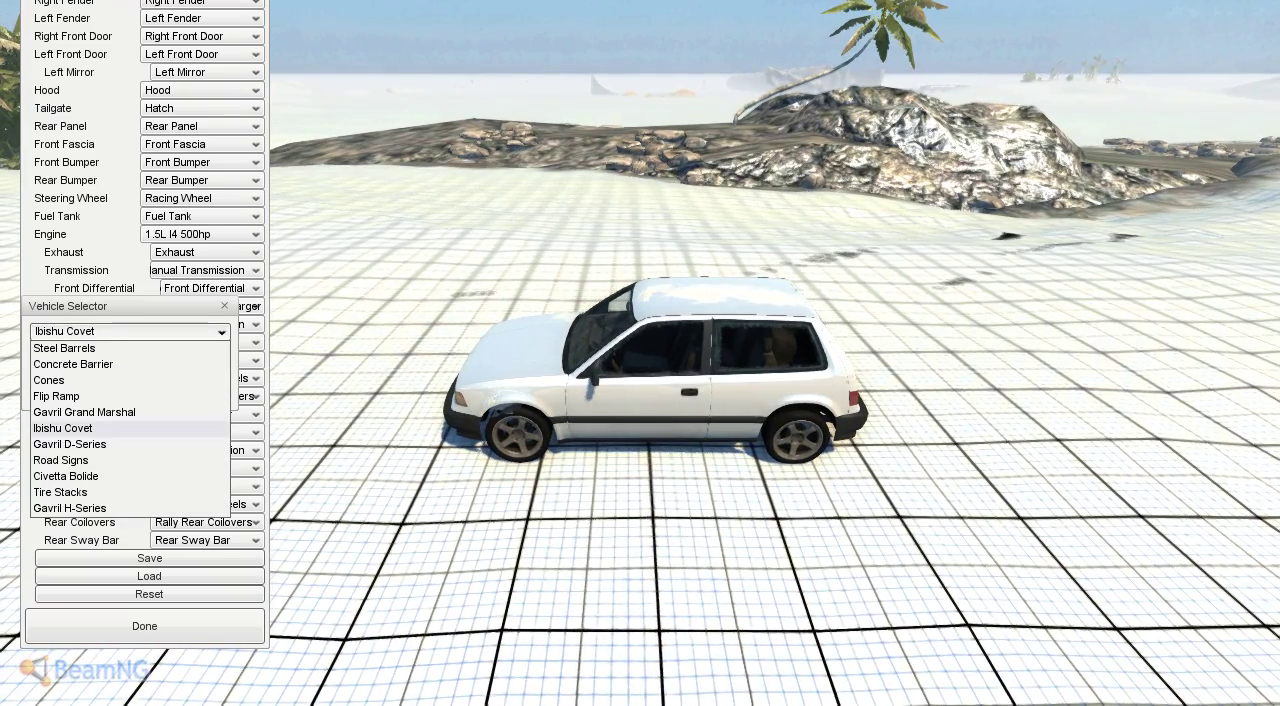
left_click(69, 444)
left_click(130, 355)
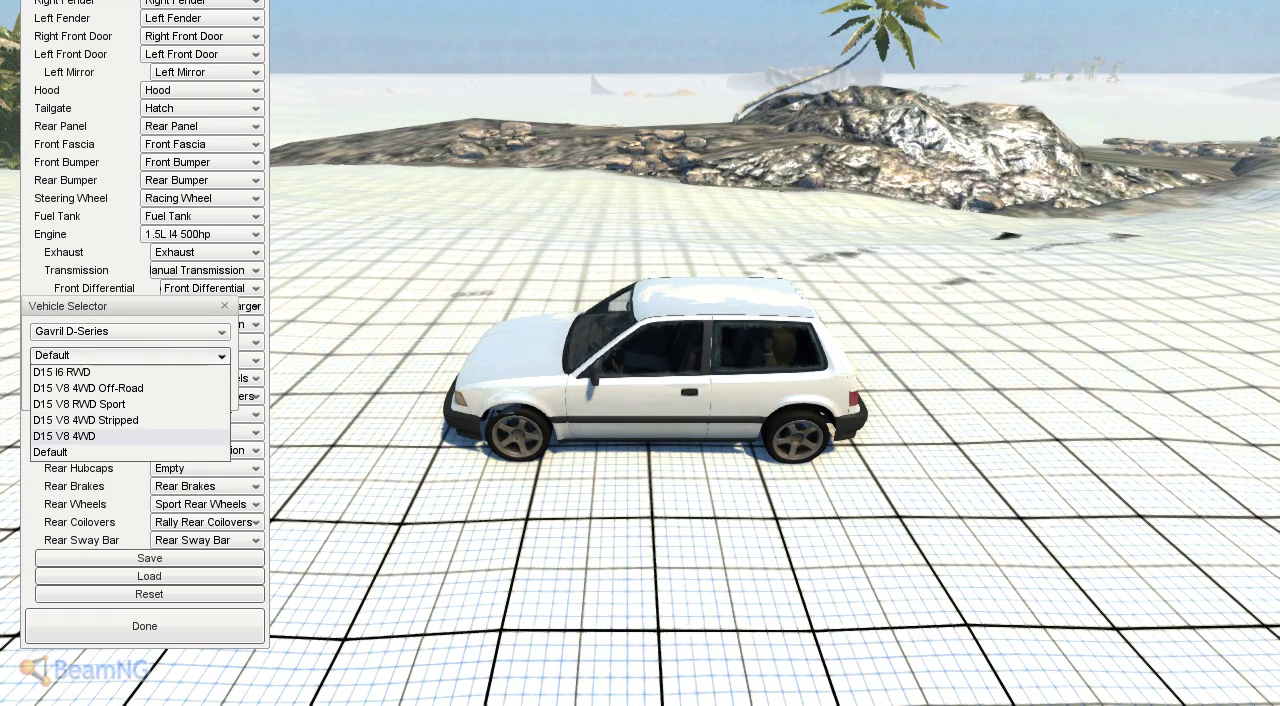
left_click(88, 388)
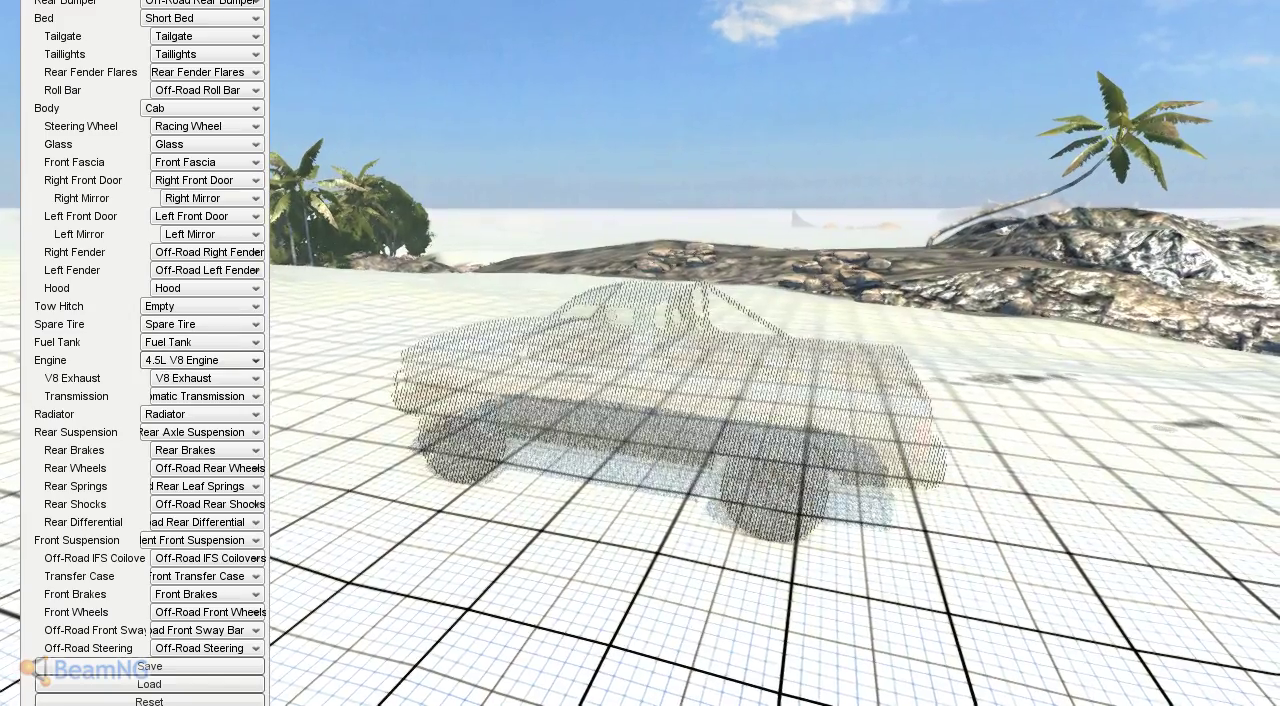
Give the D-Series pickup the 4.1L I6 874hp engine and confirm the Vehicle Selector.
left_click(201, 360)
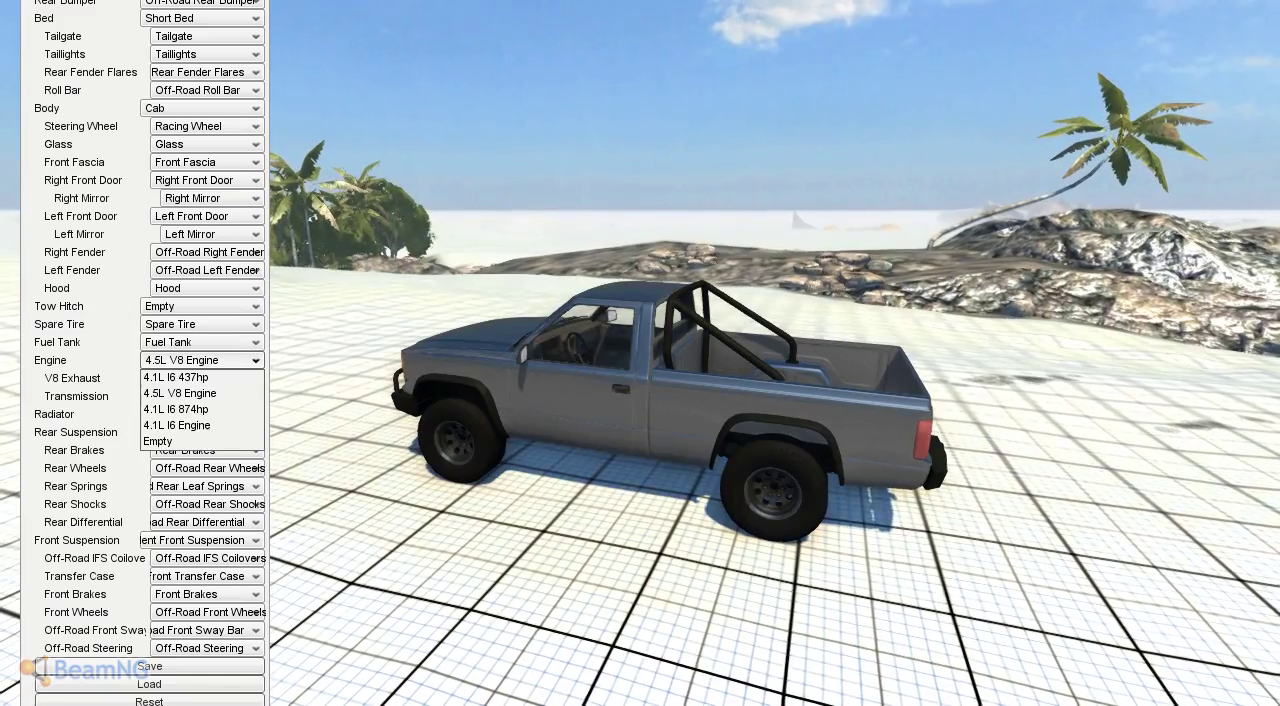
left_click(201, 410)
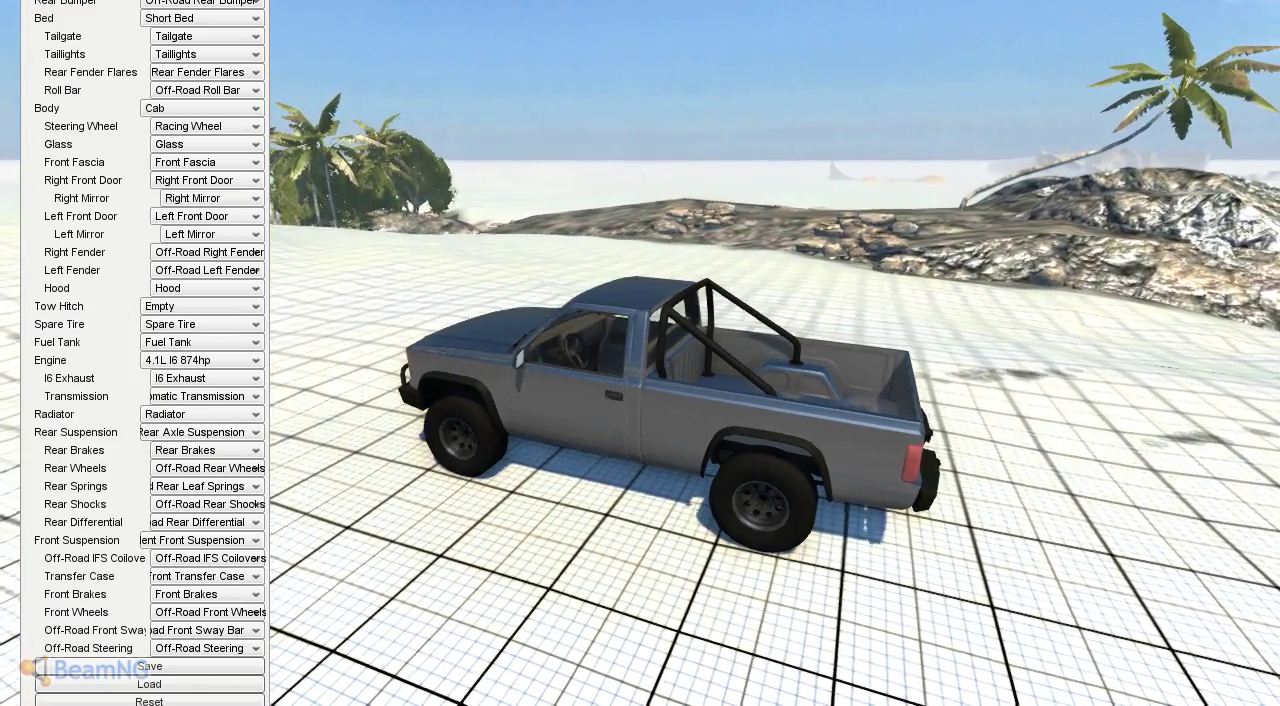
key("ctrl+e")
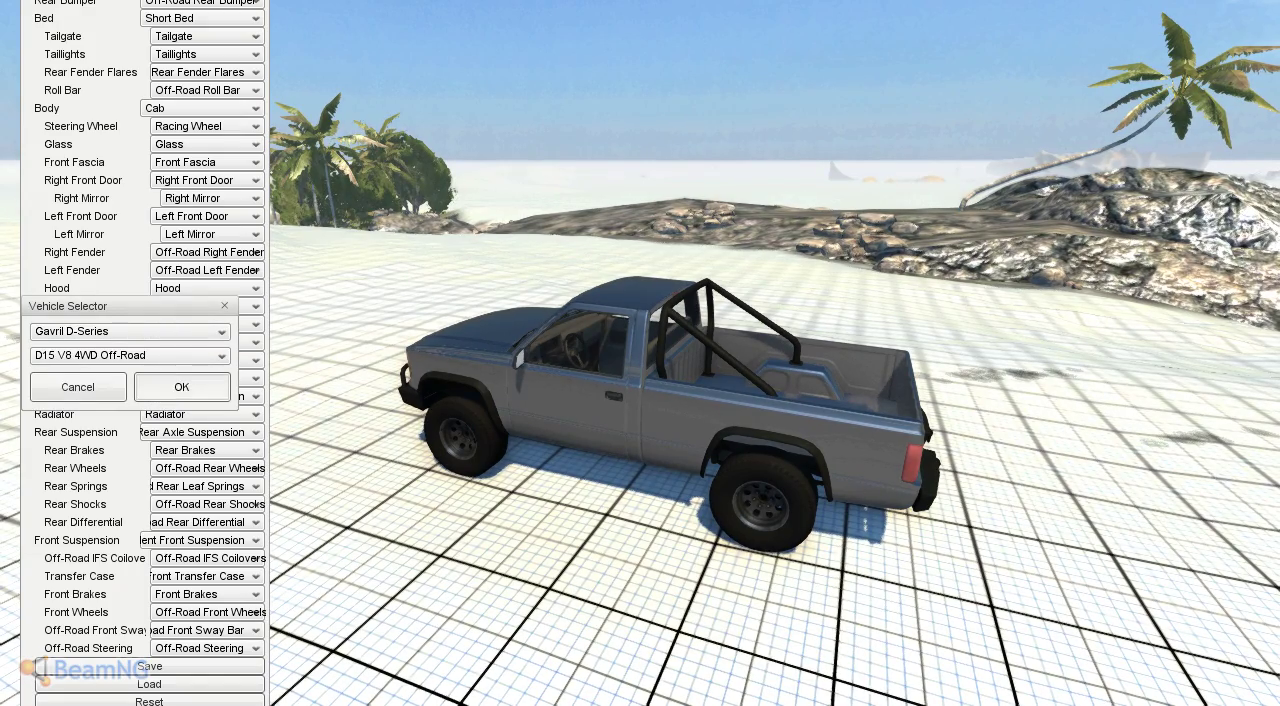
left_click(78, 387)
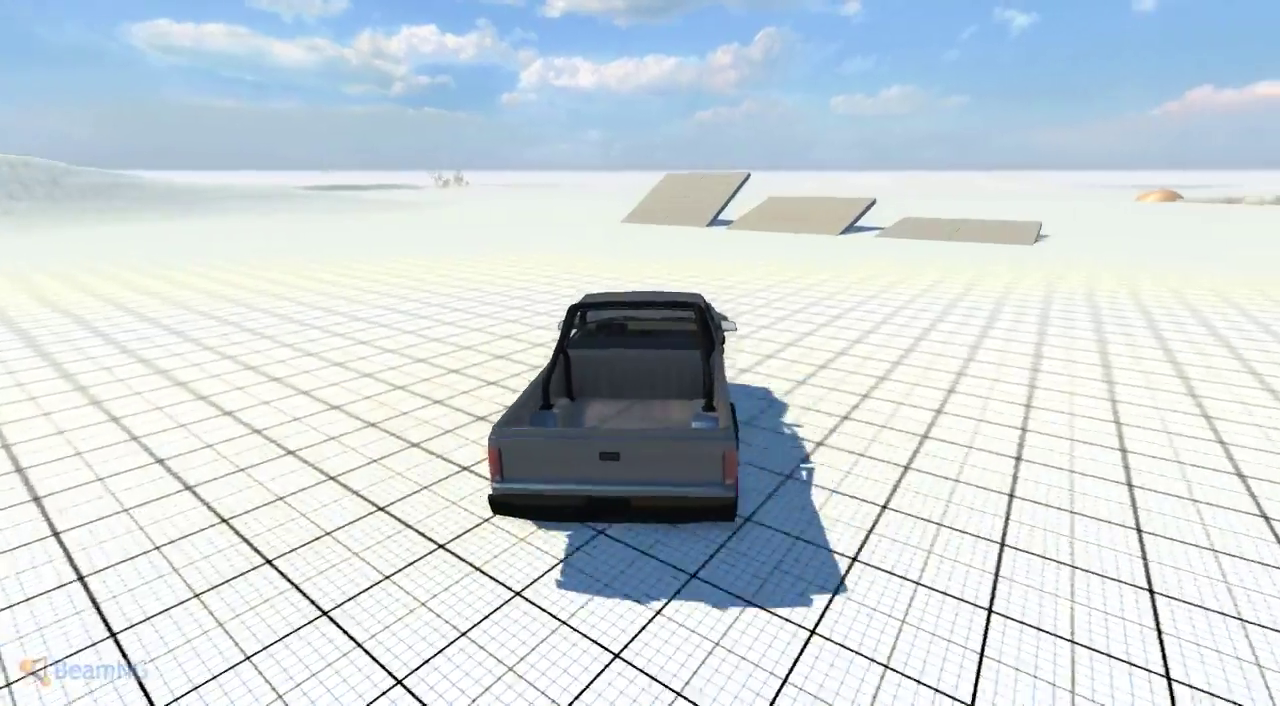
Drive the pickup across the grid and up the quarter-pipe ramp so it launches and flips.
key("Up")
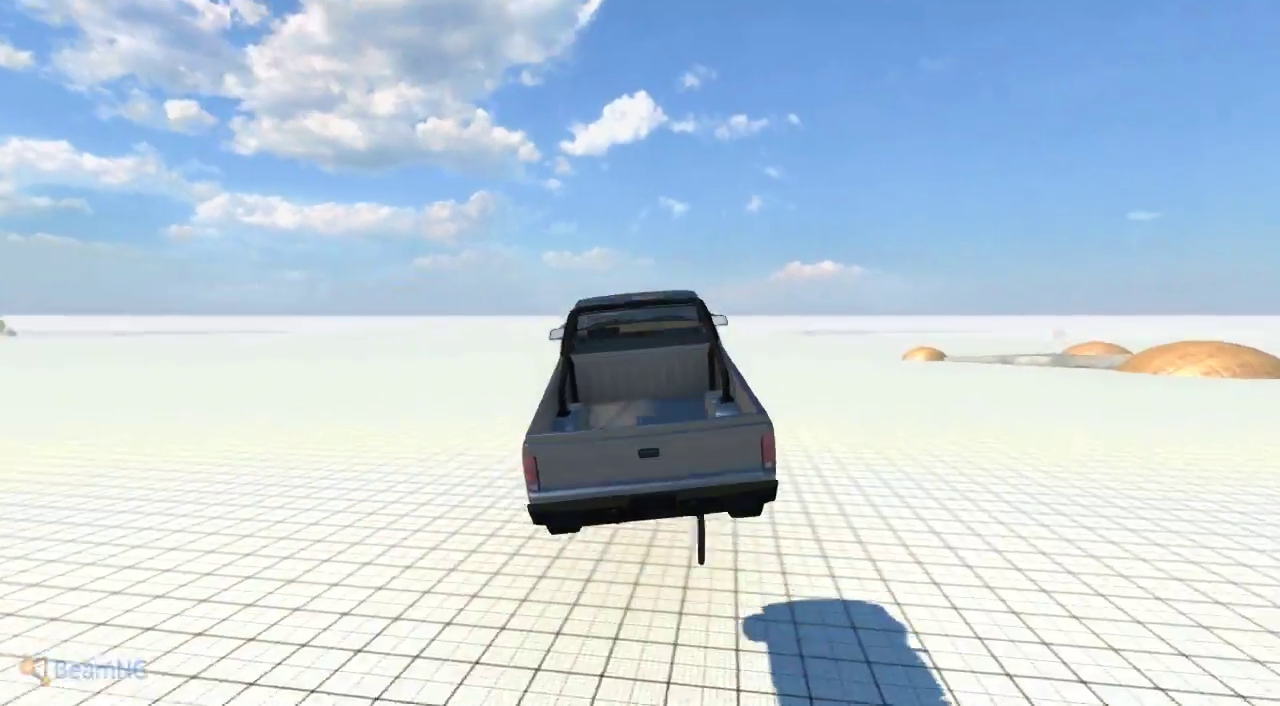
key("Up")
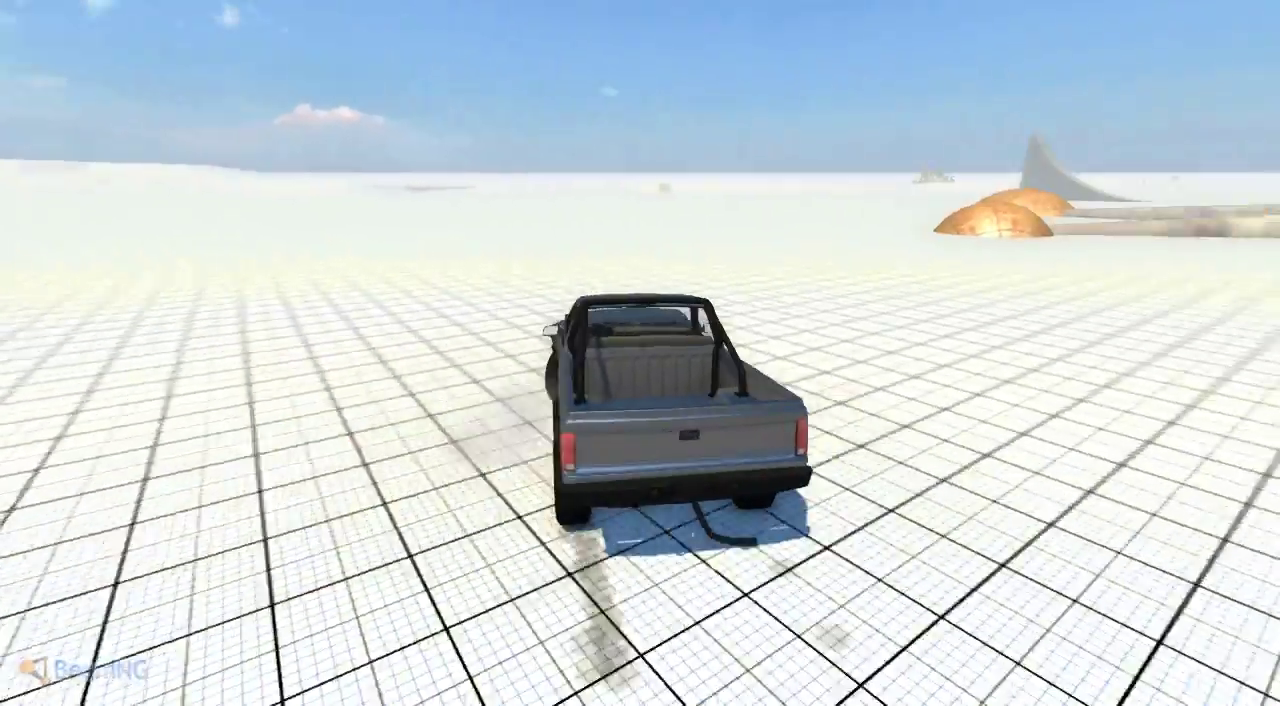
key("Up")
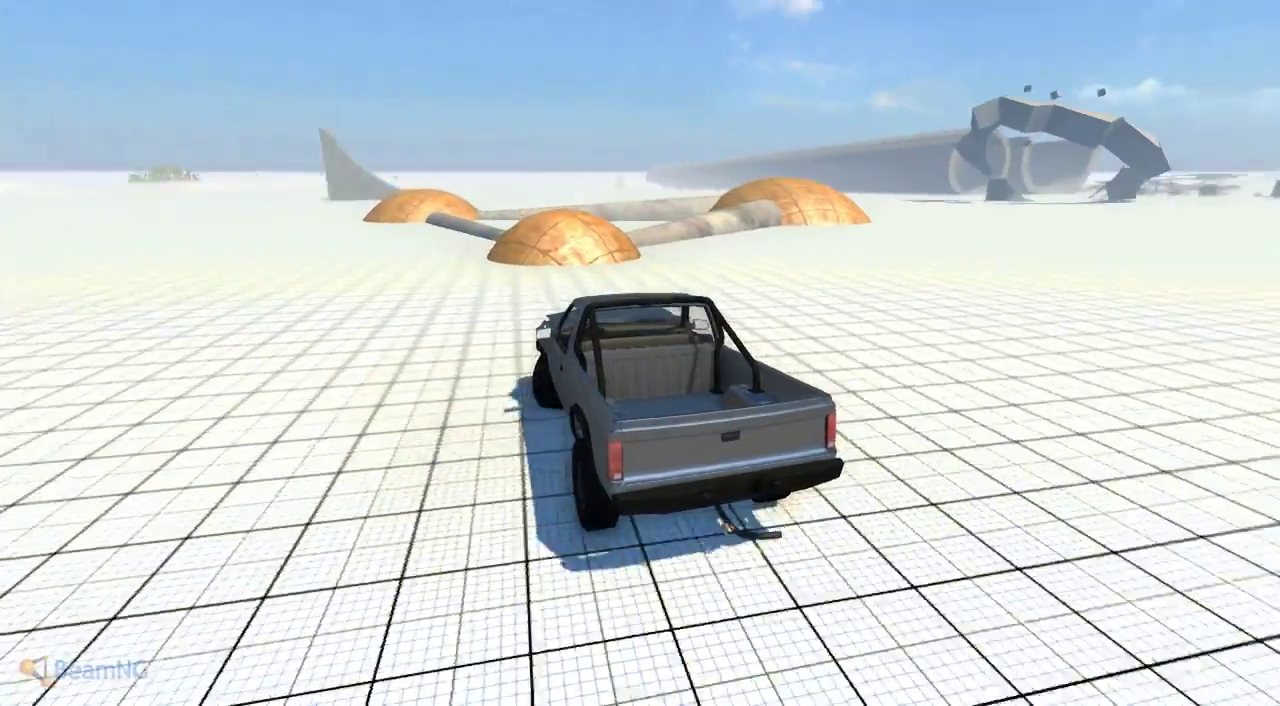
key("Up")
key("Right")
key("Up")
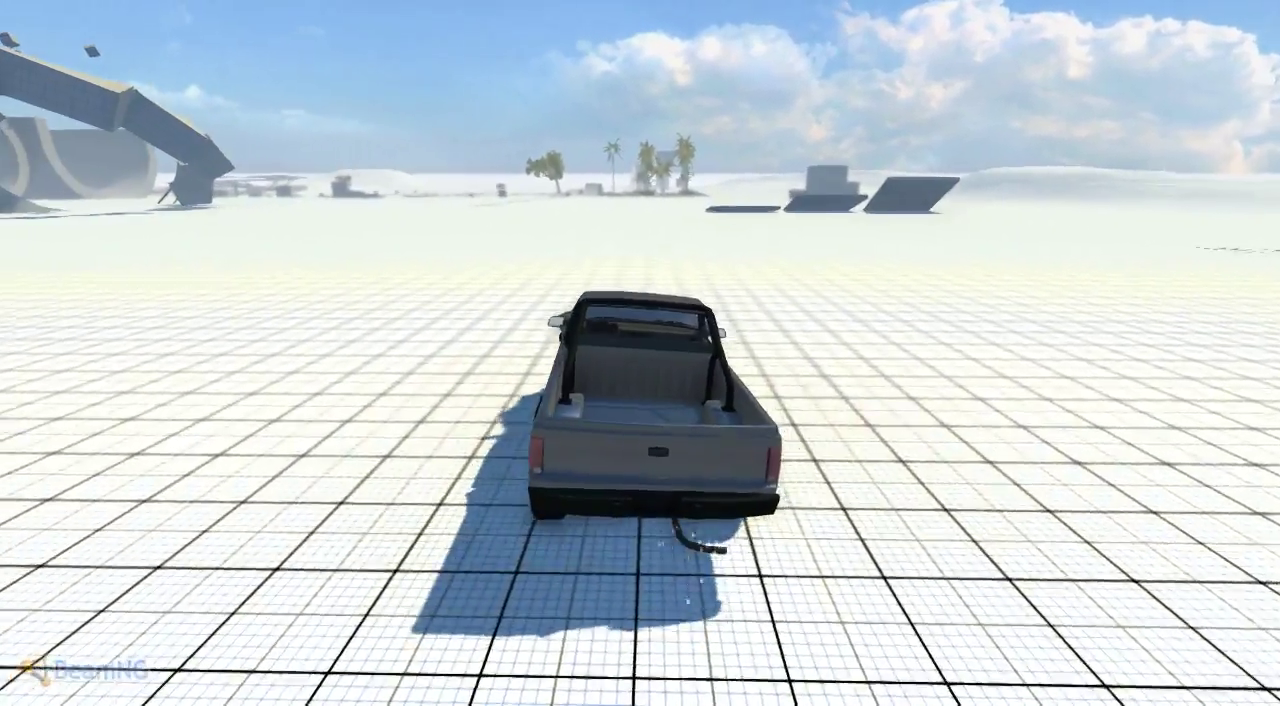
key("Up")
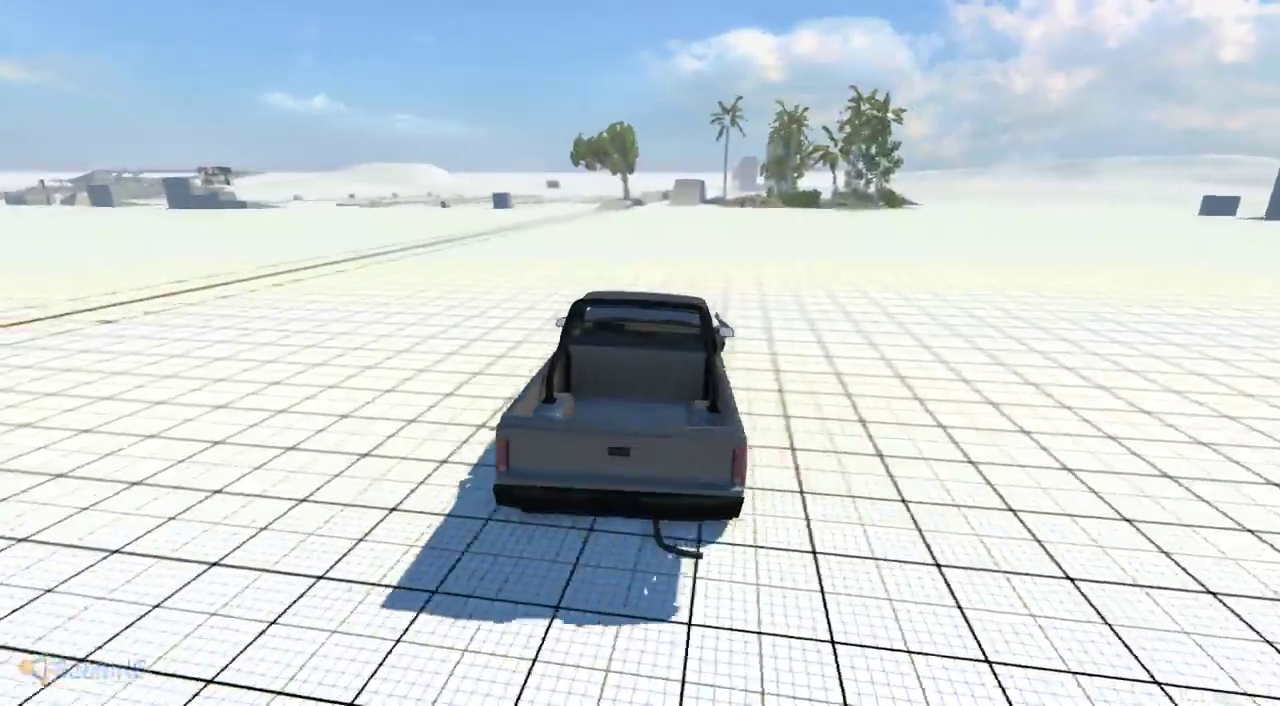
key("Up")
key("Left")
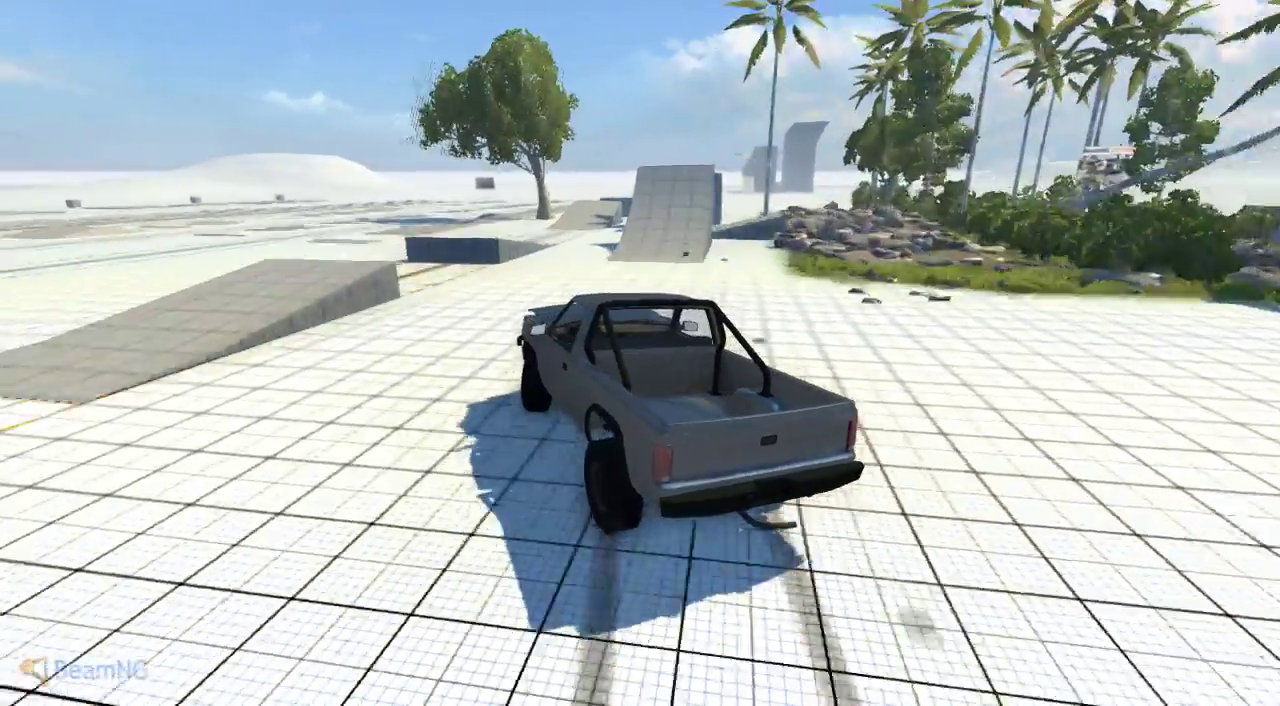
key("Up")
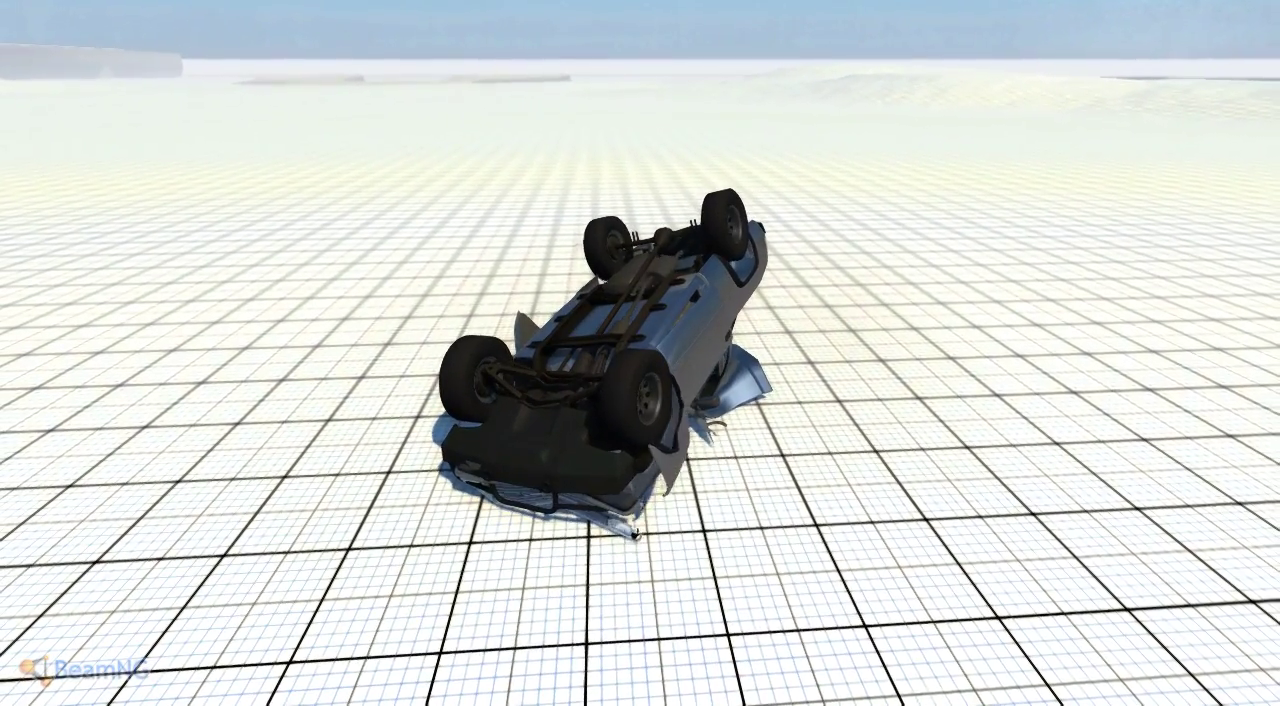
Reset the wrecked pickup to an intact state with R.
key("r")
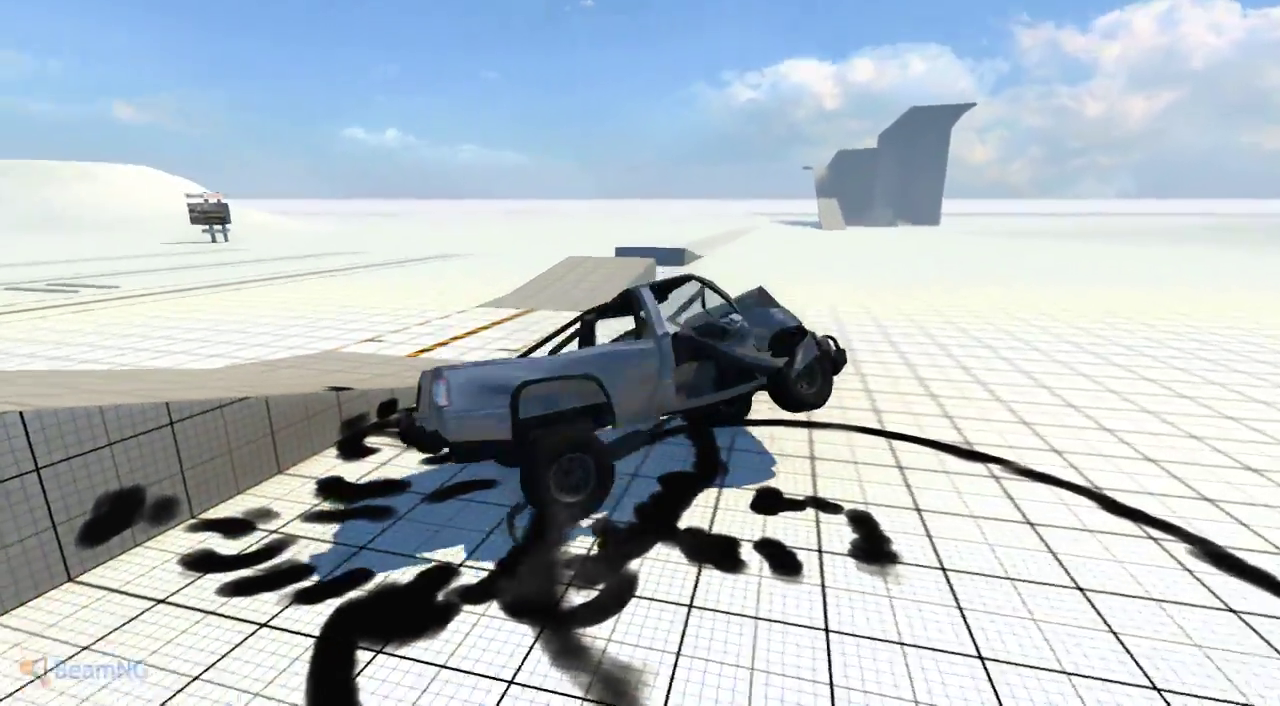
Restore the damaged pickup to pristine condition once more.
key("r")
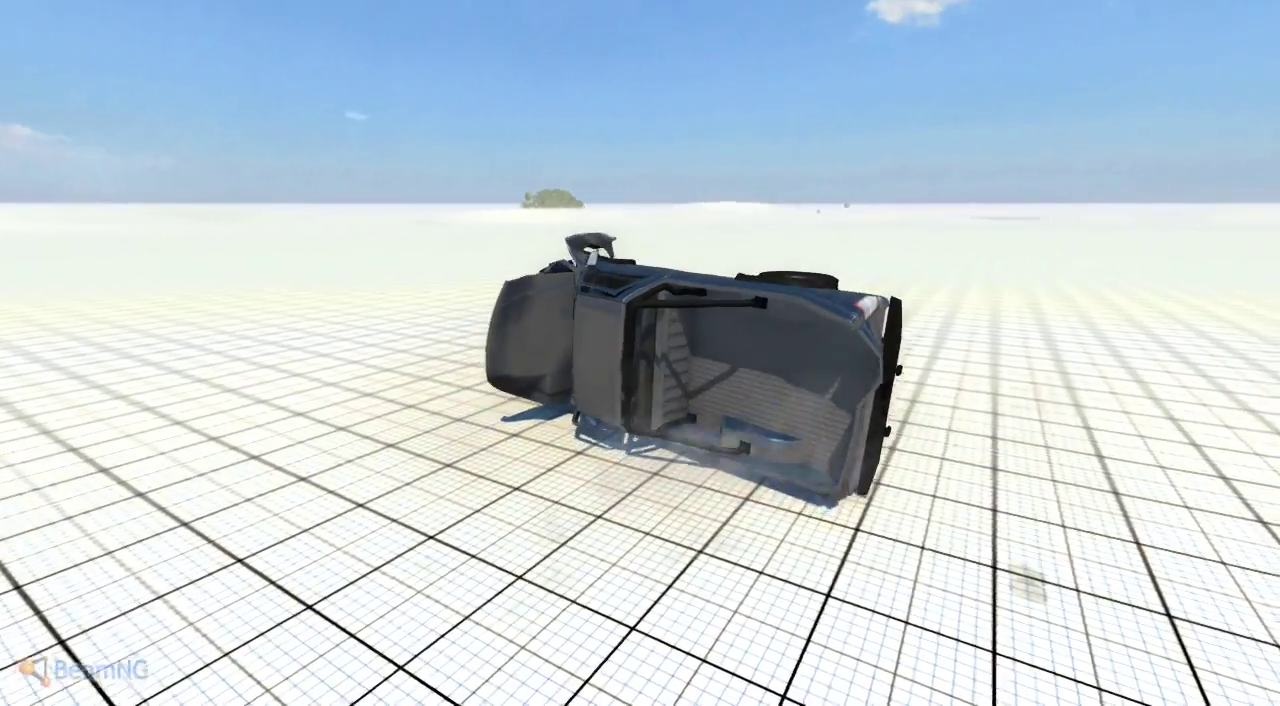
Reset the pickup and browse the vehicle chooser, revisiting the D-Series D15 configuration.
key("r")
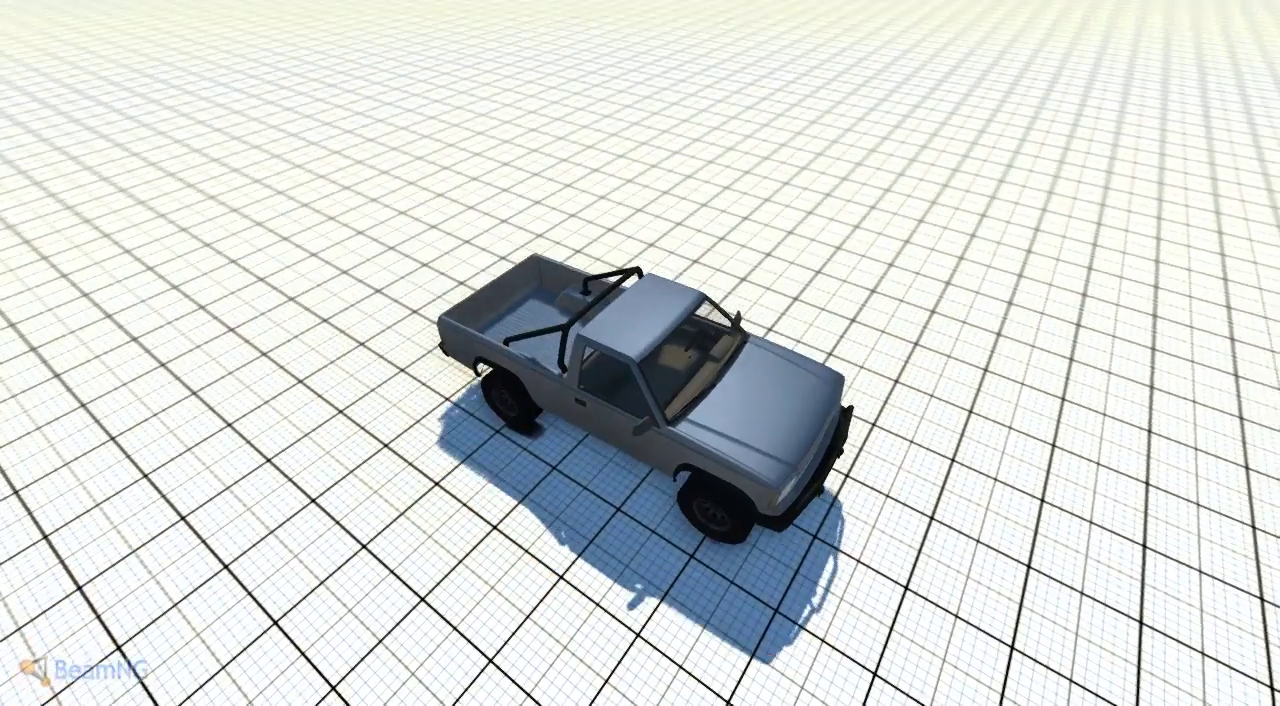
key("ctrl+e")
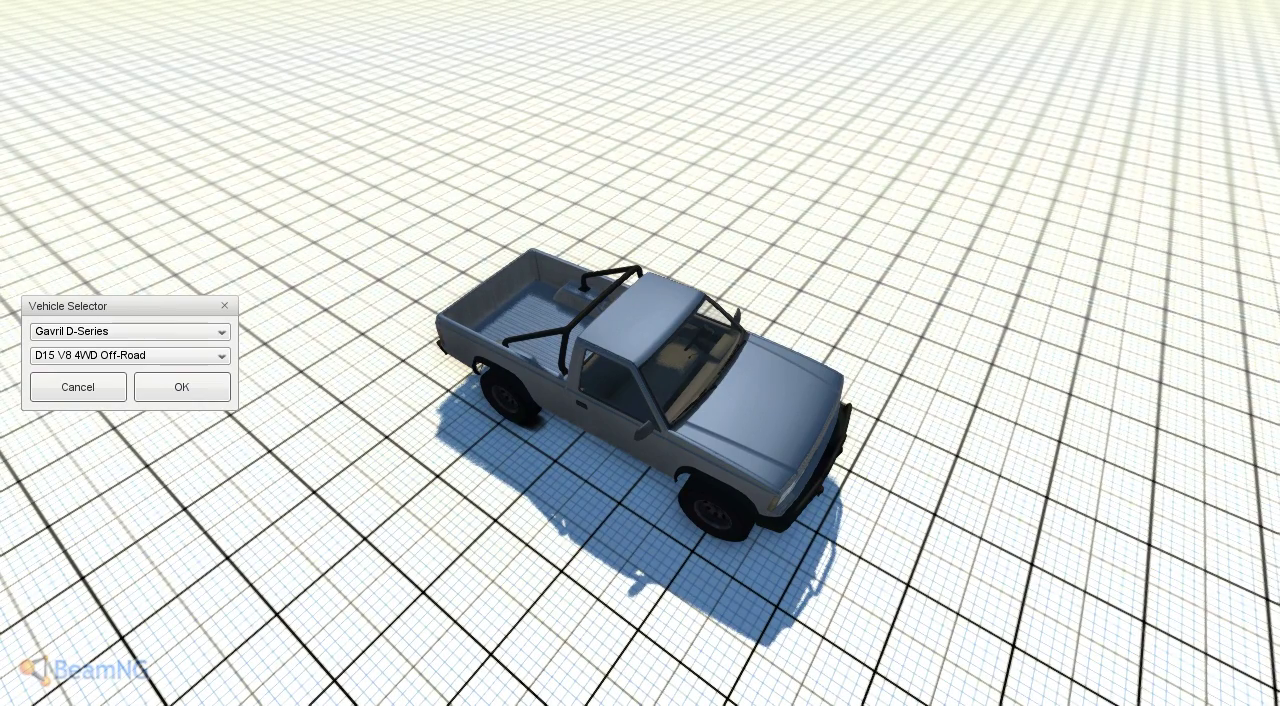
left_click(130, 331)
left_click(130, 444)
left_click(130, 355)
left_click(88, 388)
left_click(130, 331)
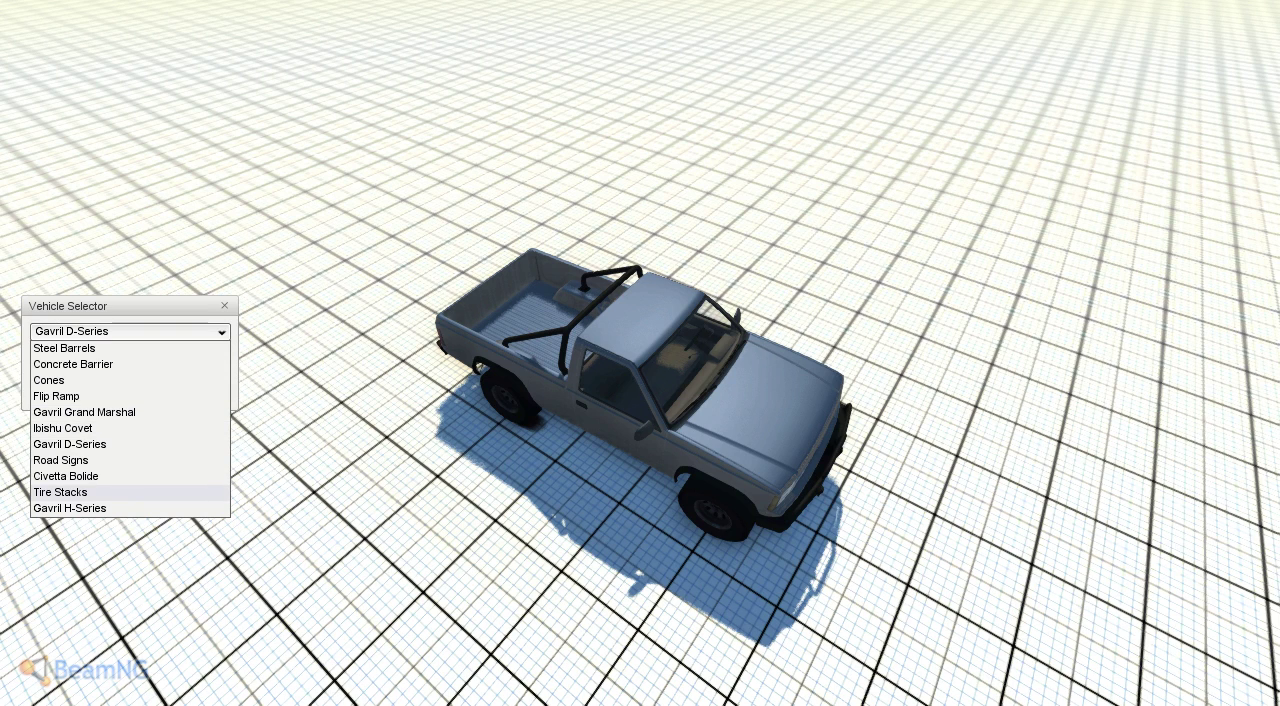
Spawn the Gavril H-Series in its H15 Vanster V8 RWD configuration.
left_click(70, 508)
left_click(130, 355)
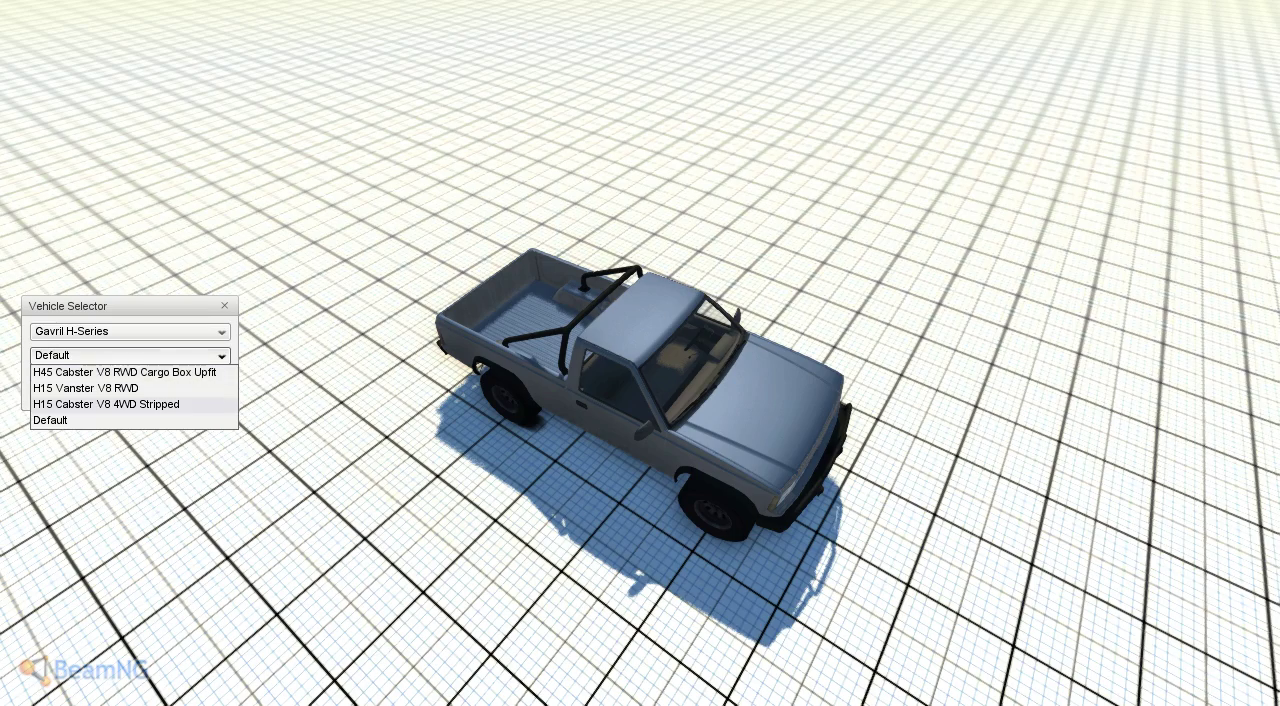
left_click(85, 388)
left_click(178, 387)
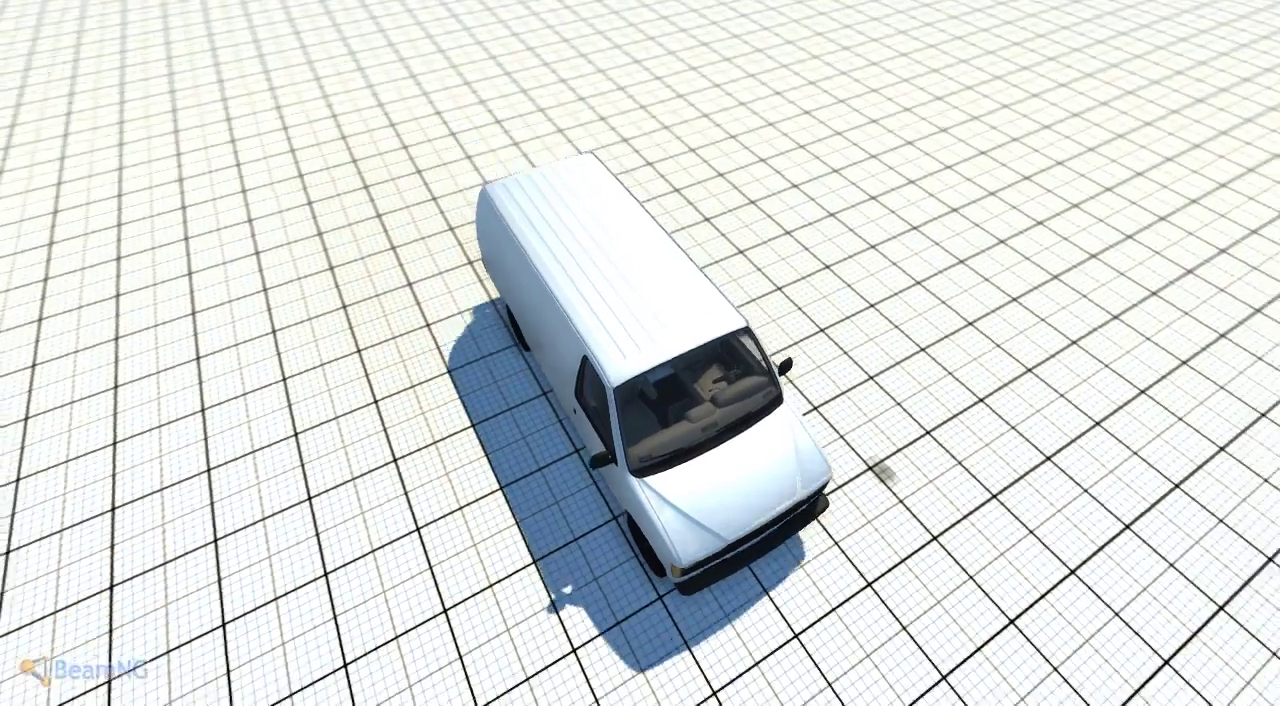
Fit the H-Series van with the 4.5L V8 1040hp engine, then dismiss the vehicle chooser.
key("ctrl+w")
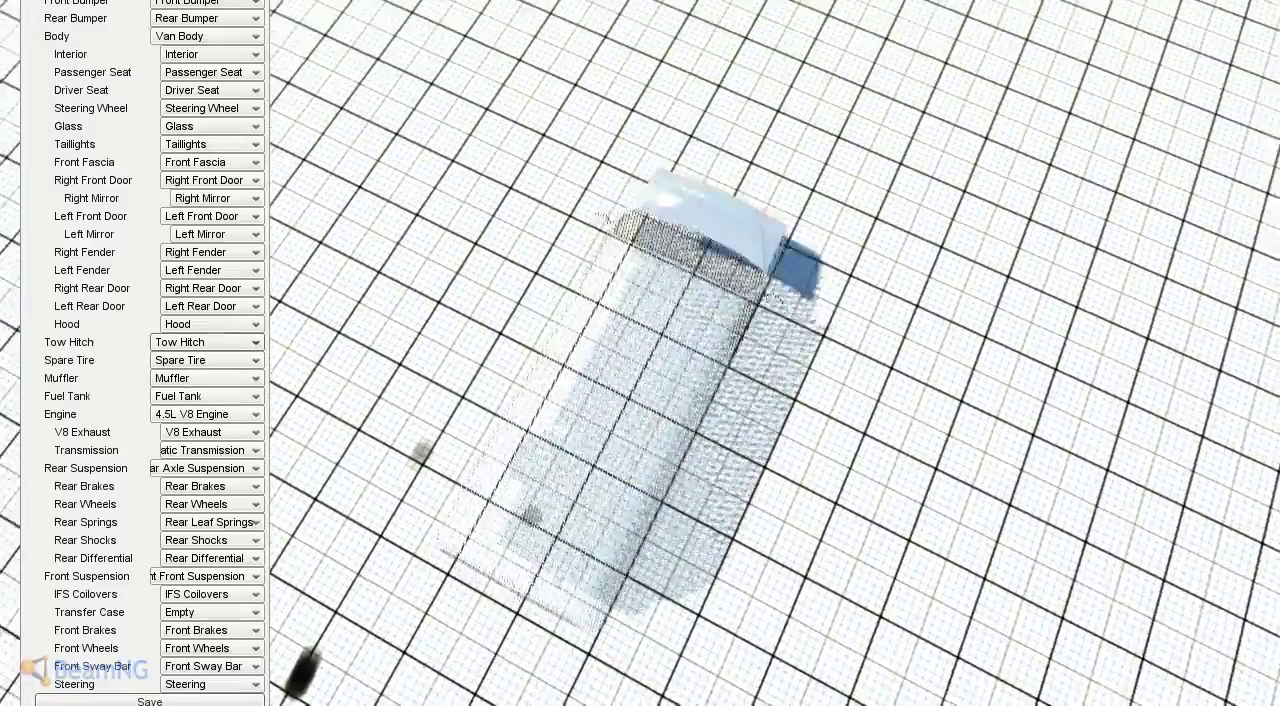
left_click(207, 414)
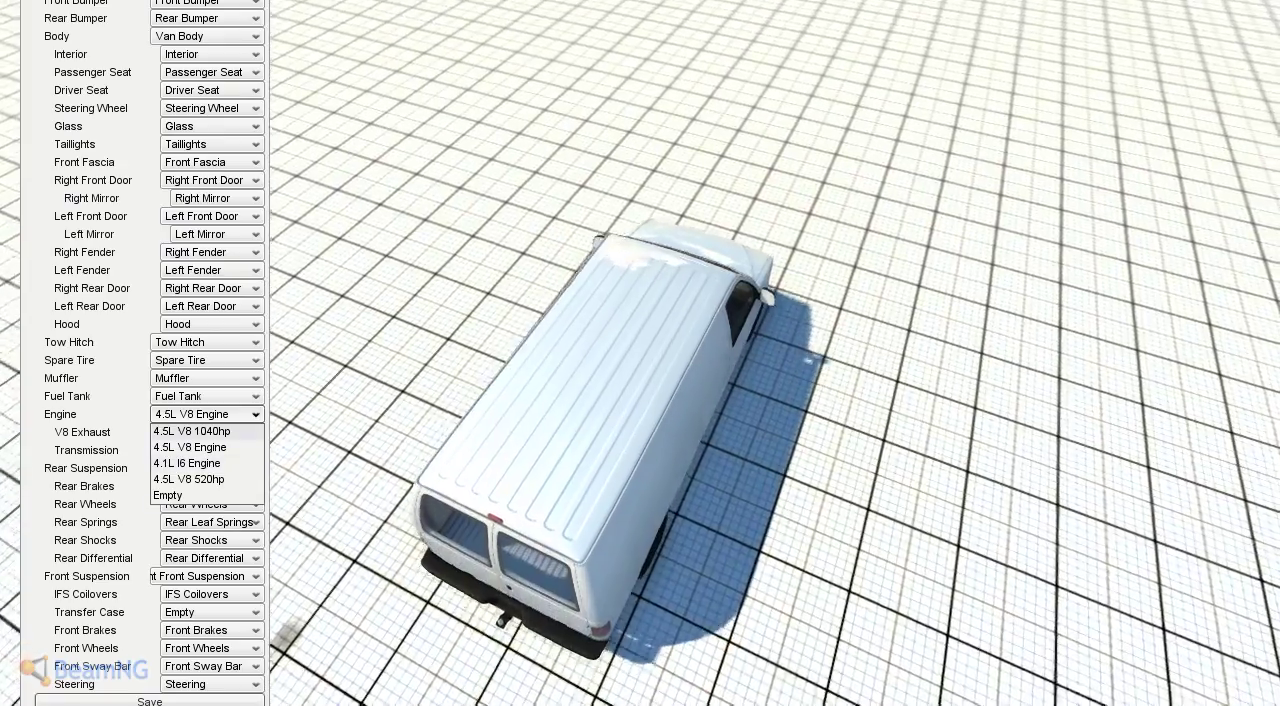
left_click(191, 431)
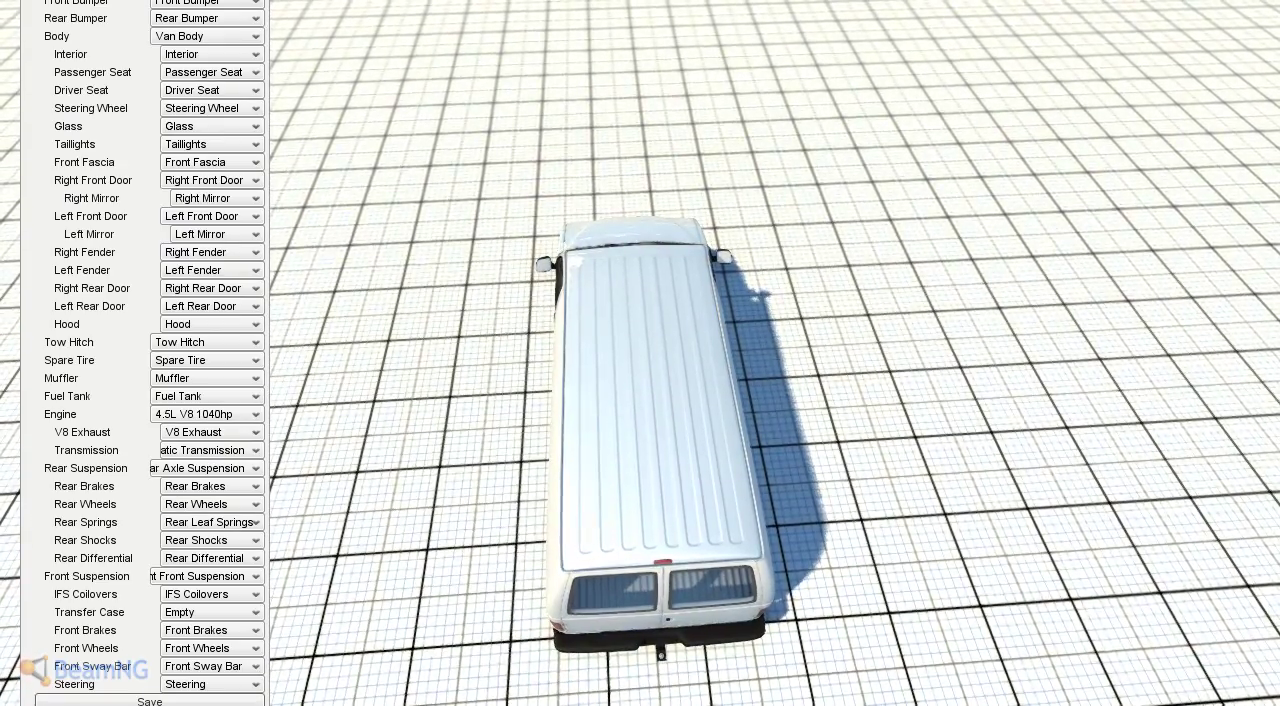
key("ctrl+e")
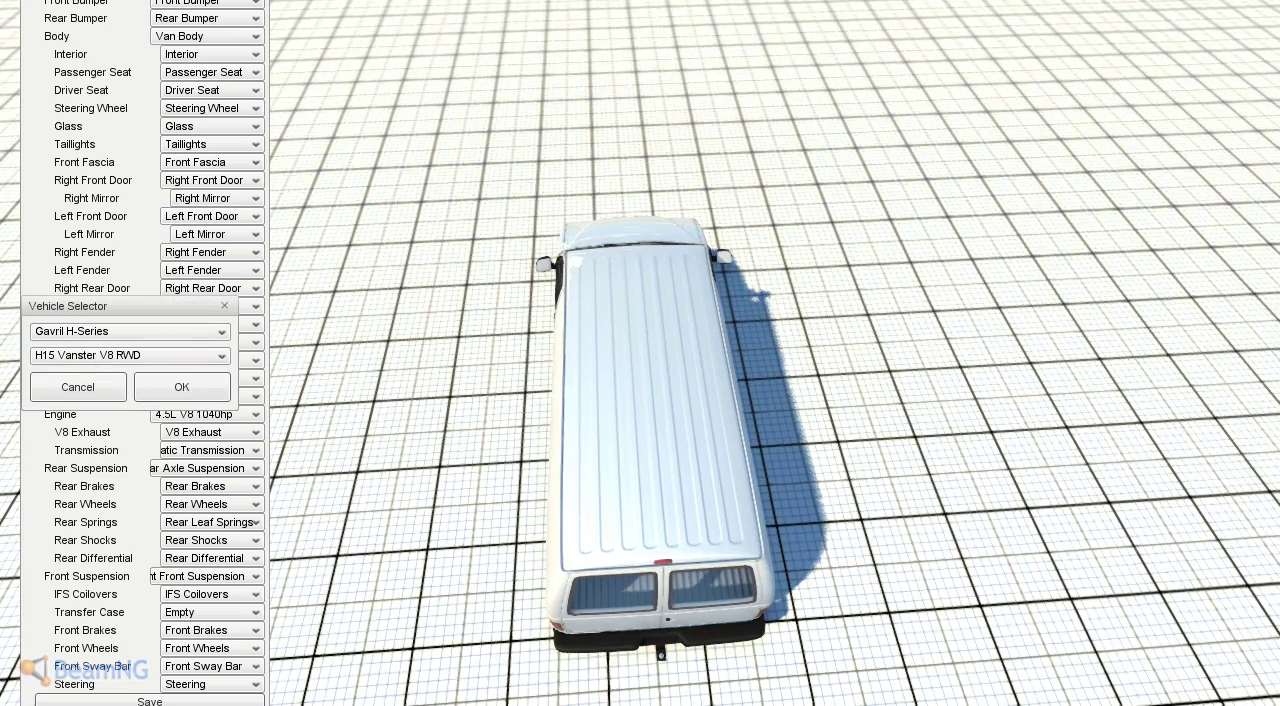
key("Escape")
key("Escape")
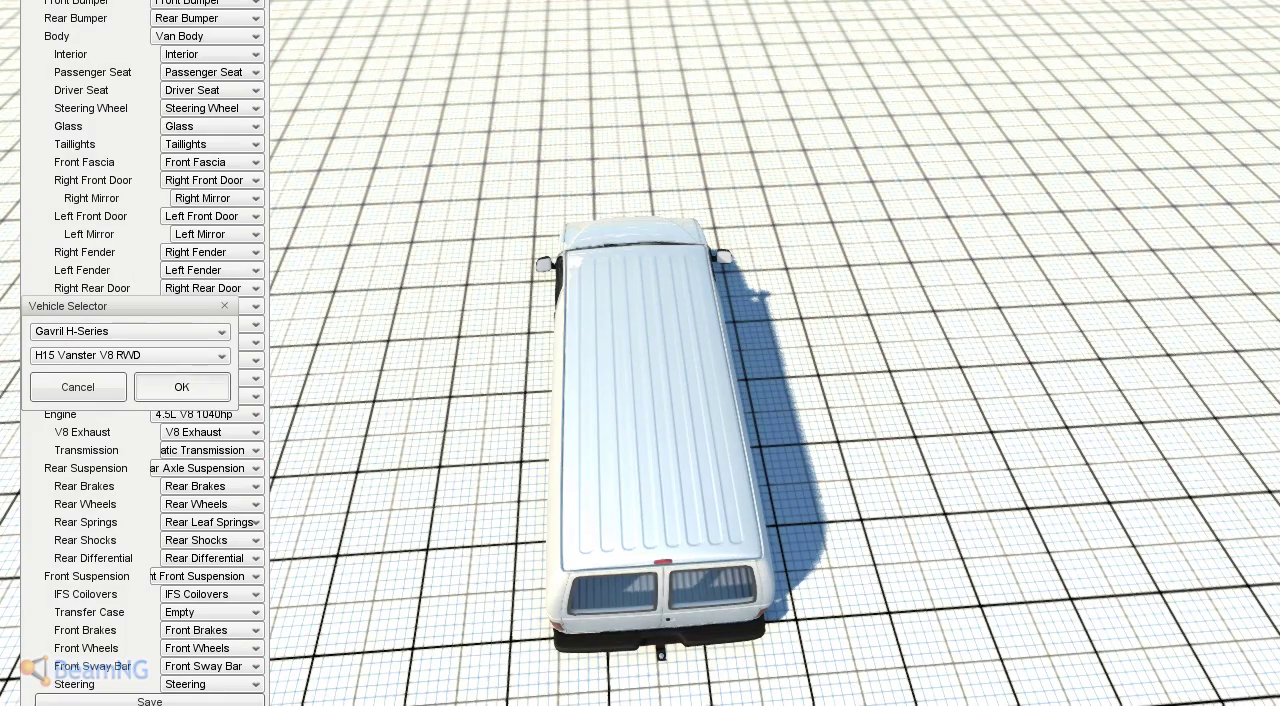
key("Return")
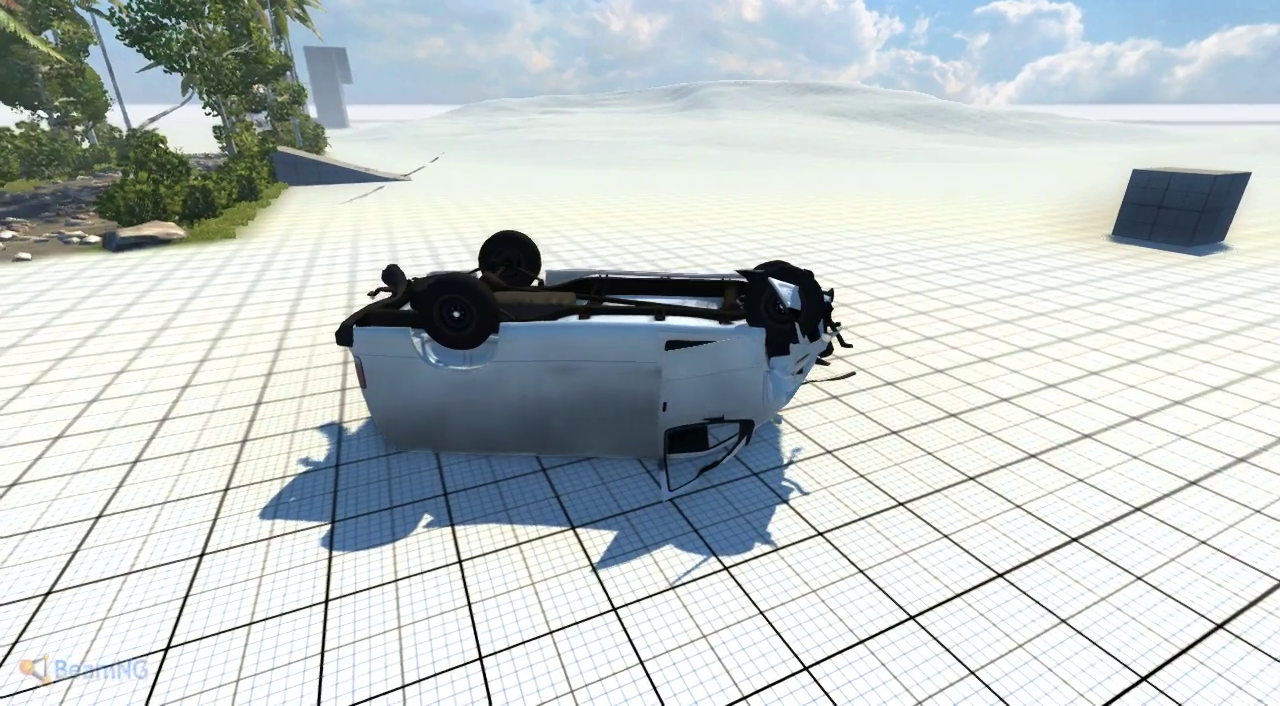
Show the F1 controls help and switch it to the Advanced keyboard controls page.
key("F1")
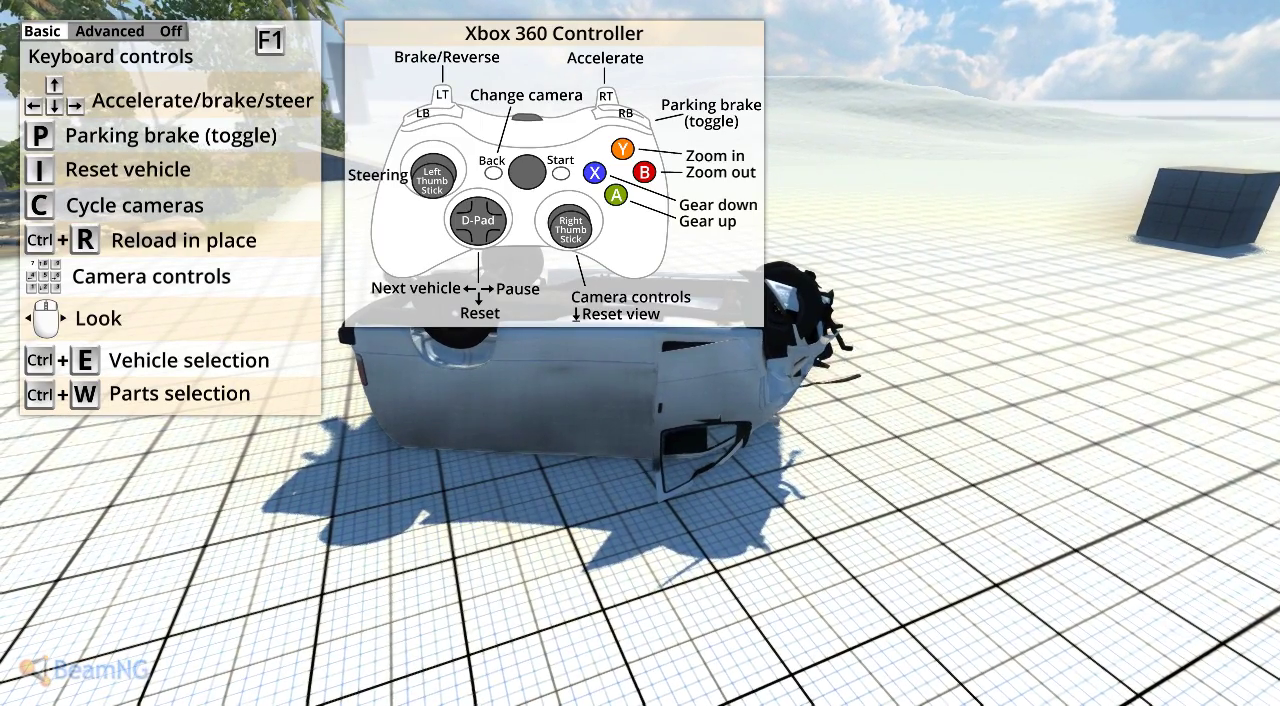
key("F1")
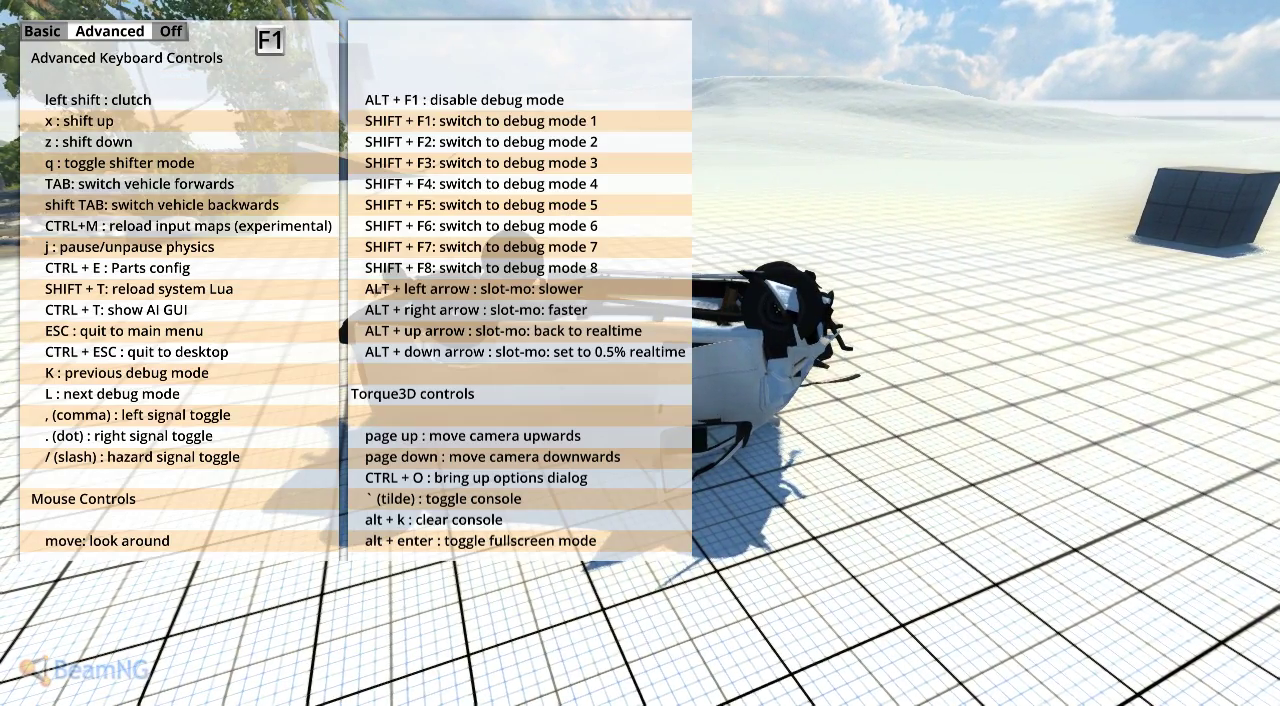